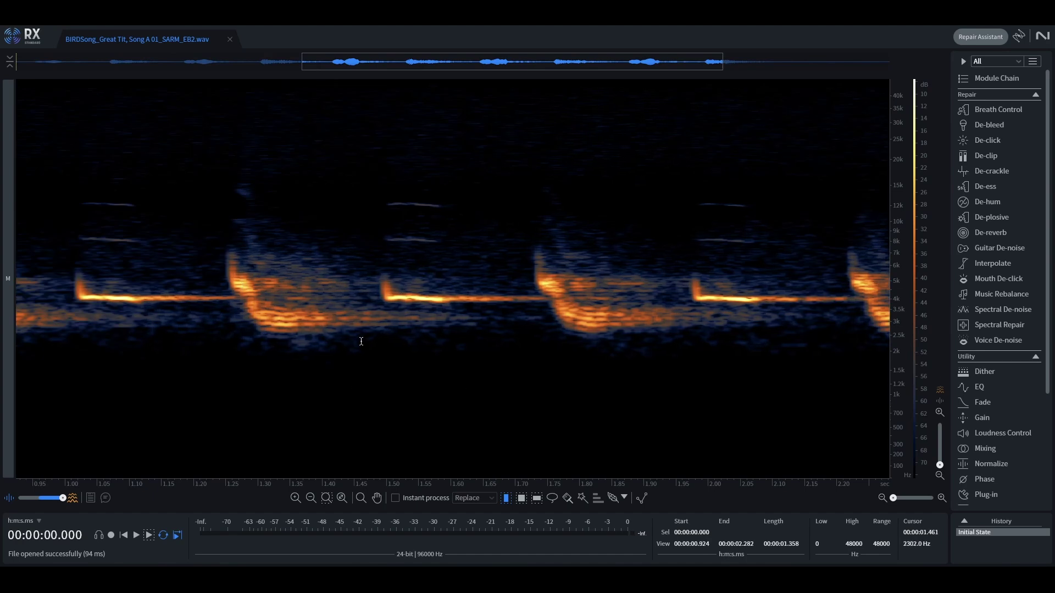
Ready the wavetable editor's Harmonic Edit tool and show the Spectrum of the bird song's flat note at 1.542 s.
scroll(395, 338, "up", 2)
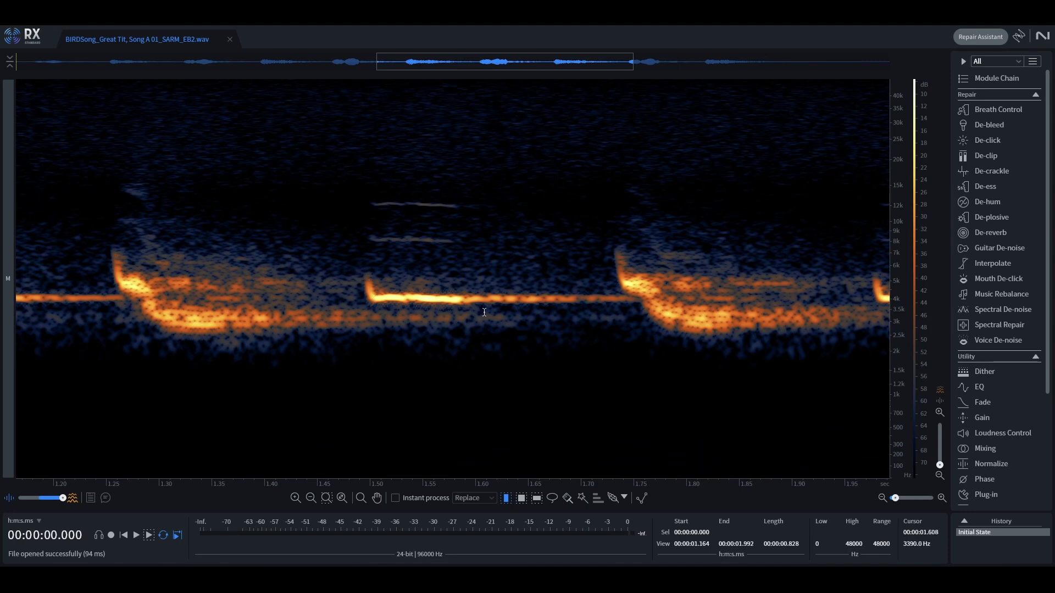
scroll(130, 282, "up", 6)
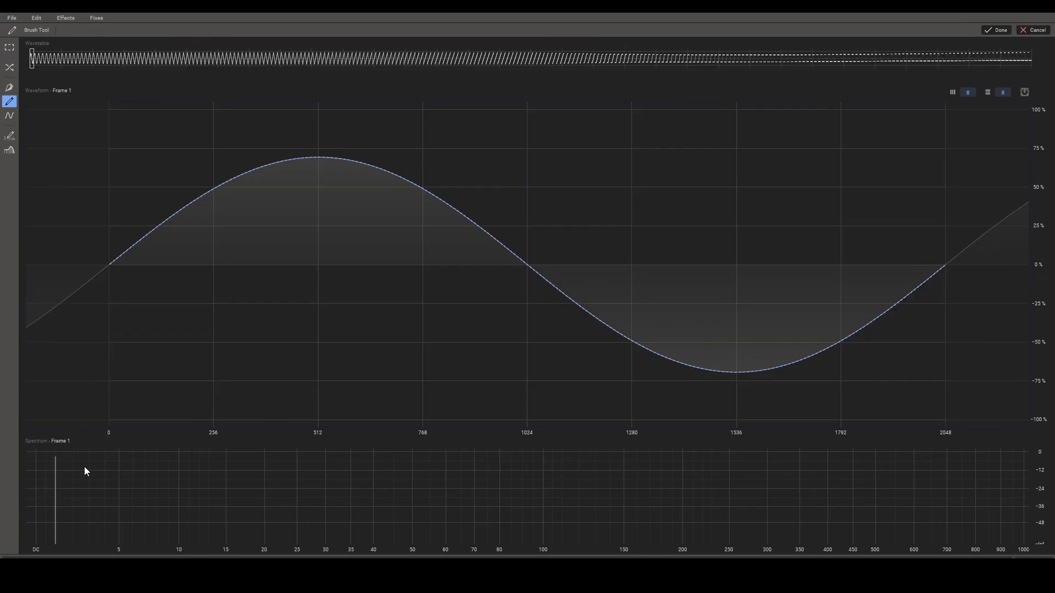
left_click(10, 136)
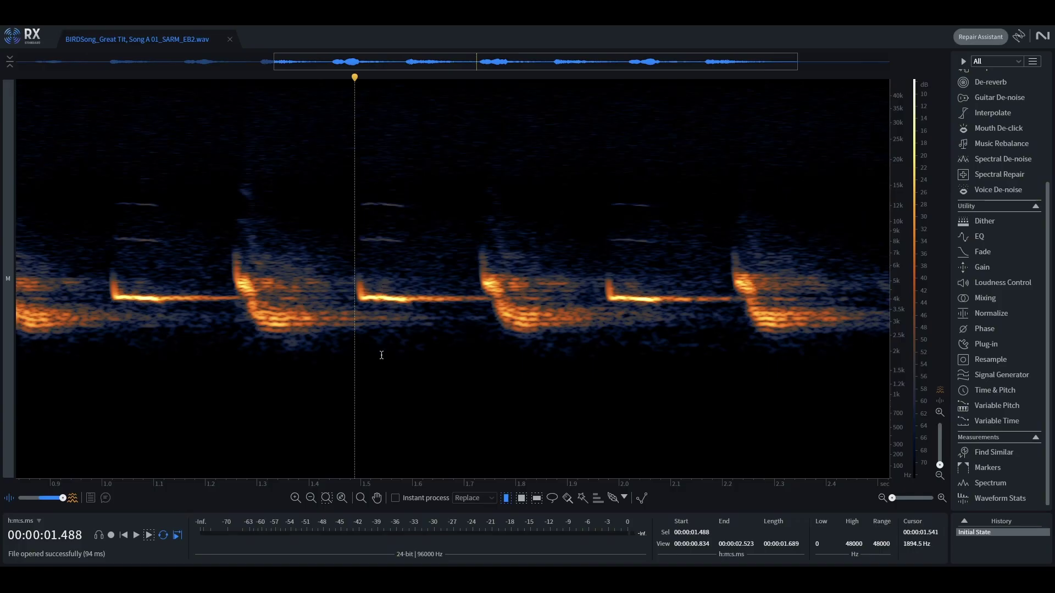
left_click(383, 270)
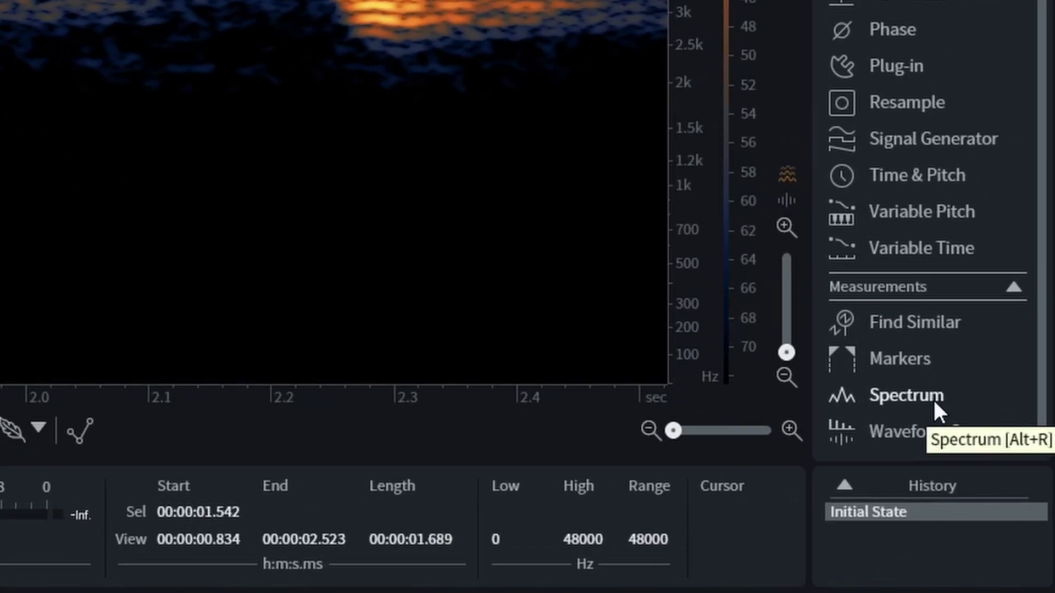
left_click(934, 400)
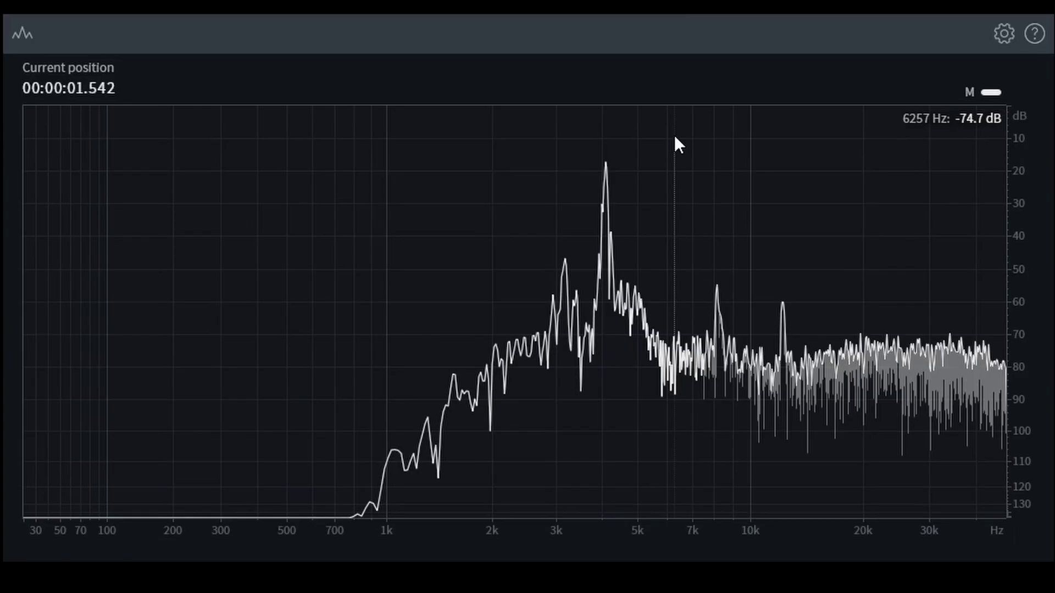
mouse_move(604, 136)
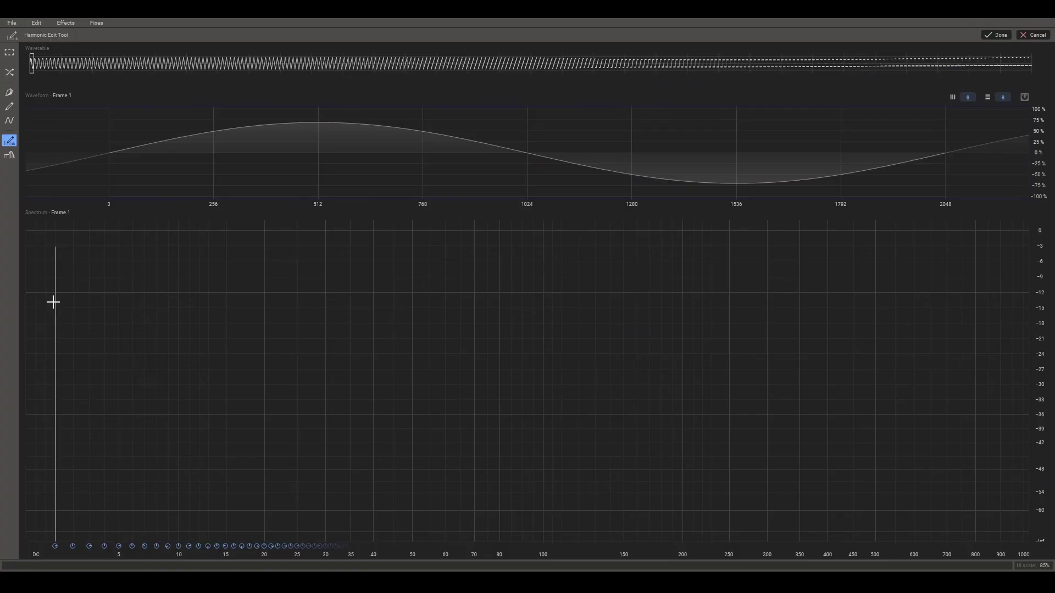
Draw the wavetable's first three harmonics at about -13 dB, -49 dB and -57 dB, modelled on the bird song's spectral peaks.
left_click(56, 297)
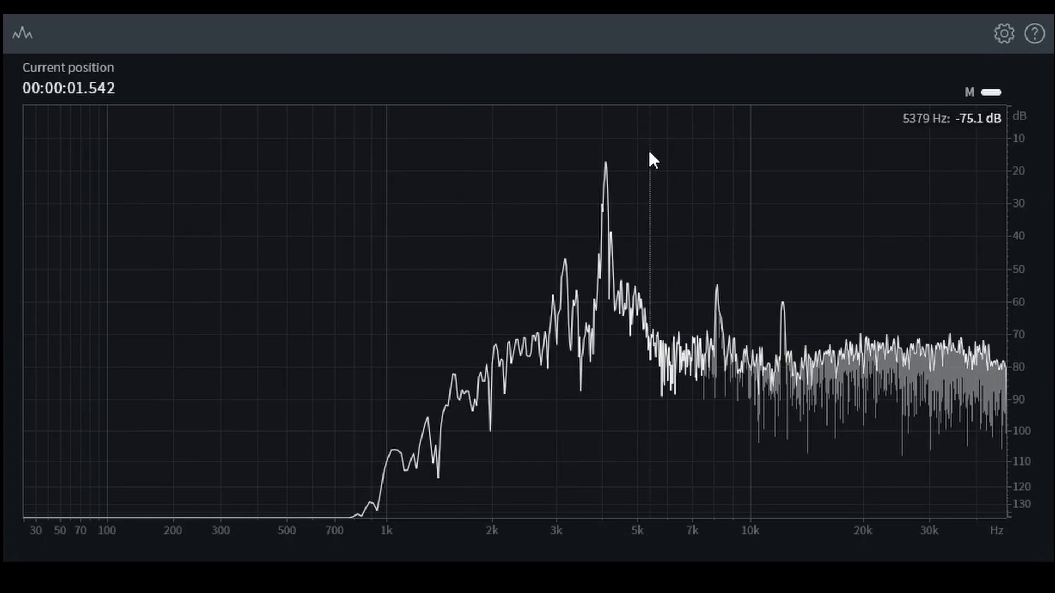
mouse_move(717, 263)
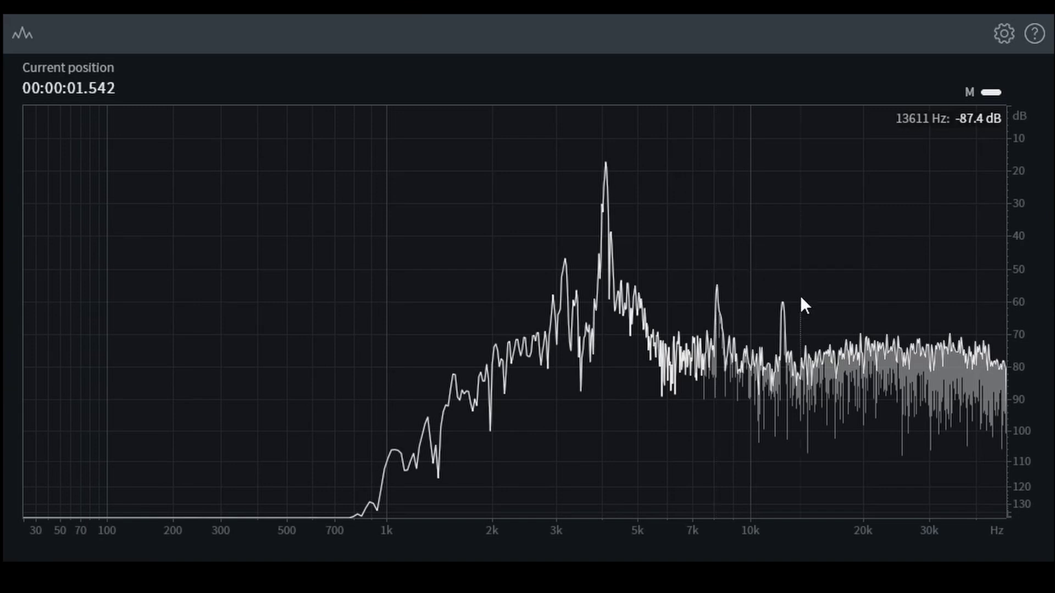
mouse_move(781, 283)
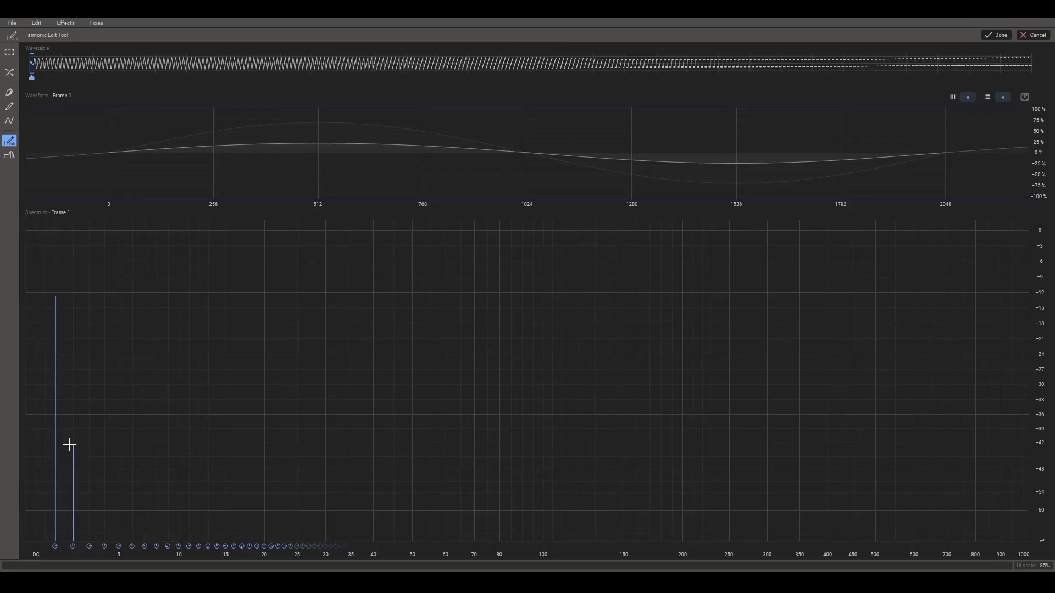
left_click_drag(70, 442, 89, 501)
Apply Normalize Frame Peak to the frame and sketch progressively quieter harmonics from the fourth upward.
left_click(102, 22)
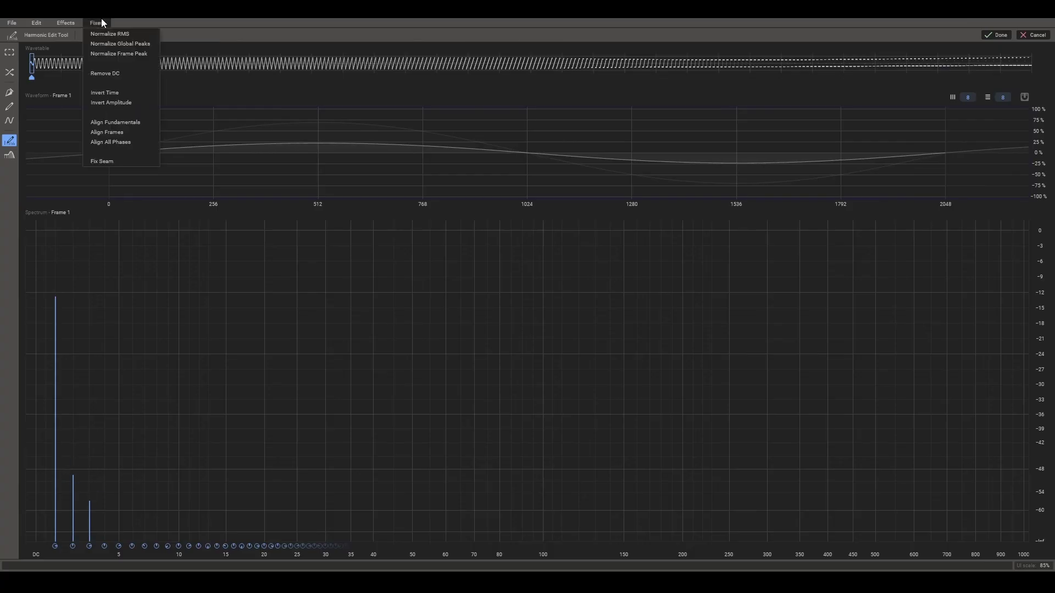
left_click(110, 51)
left_click(9, 126)
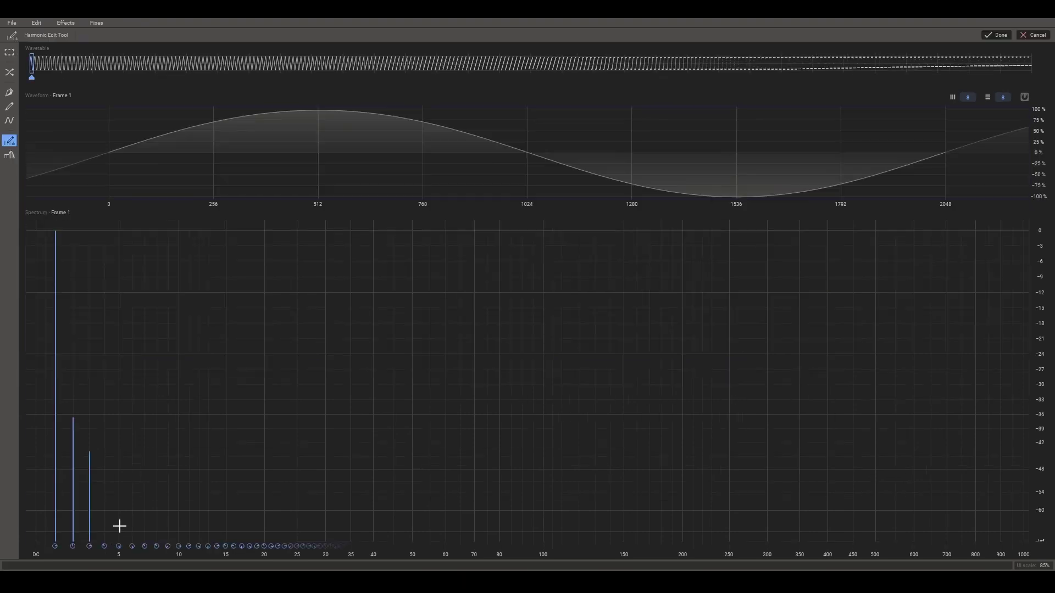
left_click_drag(105, 496, 320, 540)
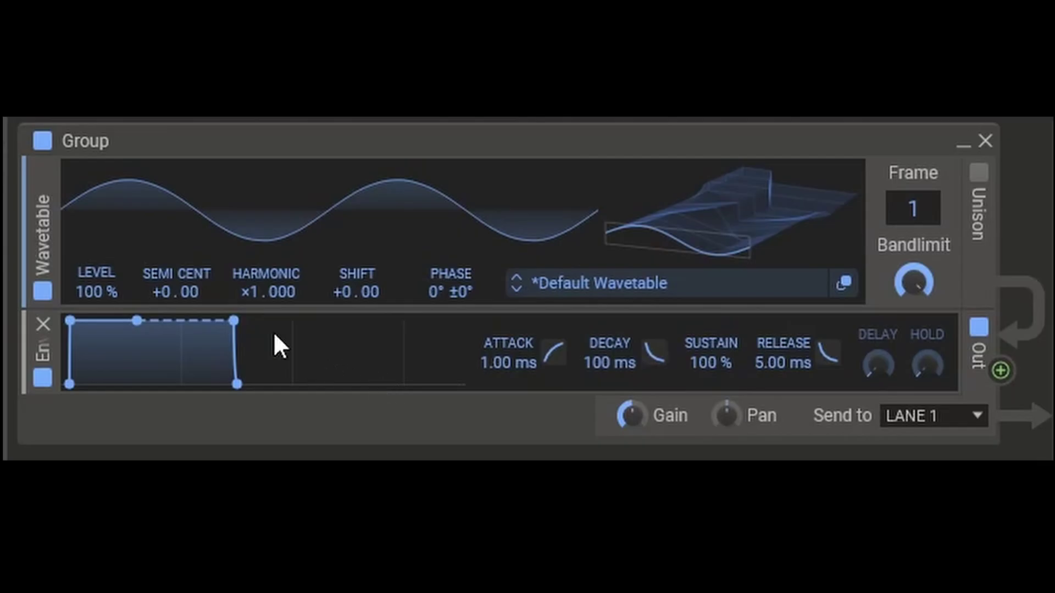
Set the wavetable's Harmonic to ×0.000 and its Shift to 2600 Hz, marking the song's lowest tone in the spectrogram for reference.
left_click_drag(245, 289, 245, 318)
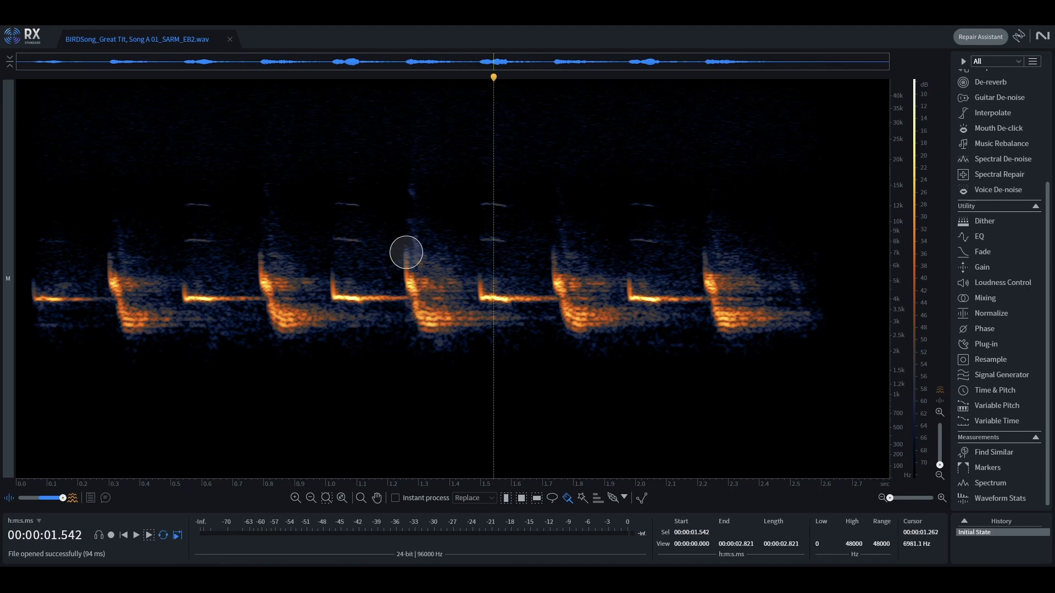
scroll(428, 333, "up", 5)
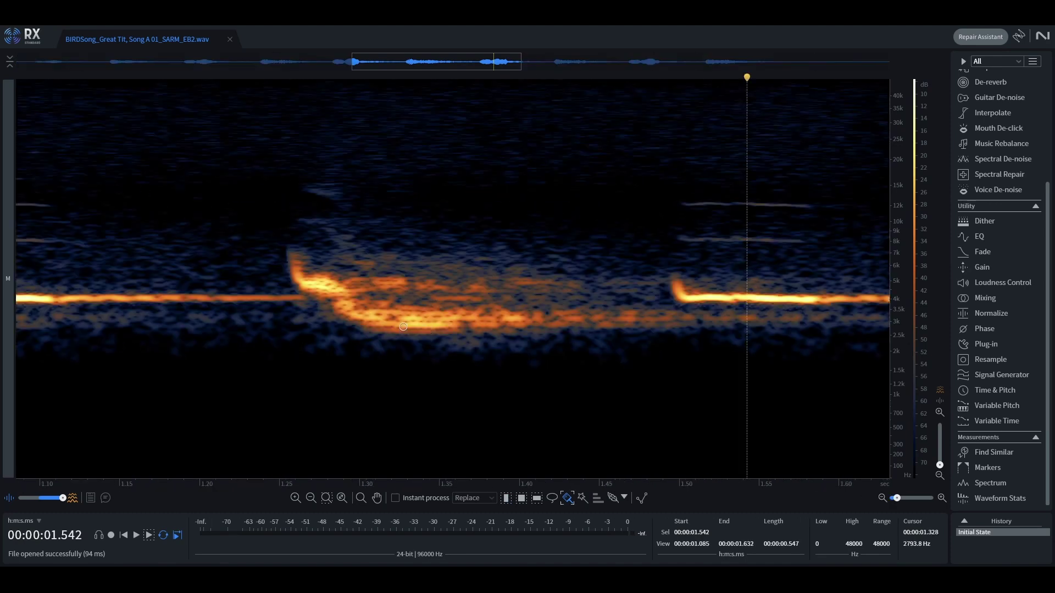
left_click_drag(390, 323, 449, 331)
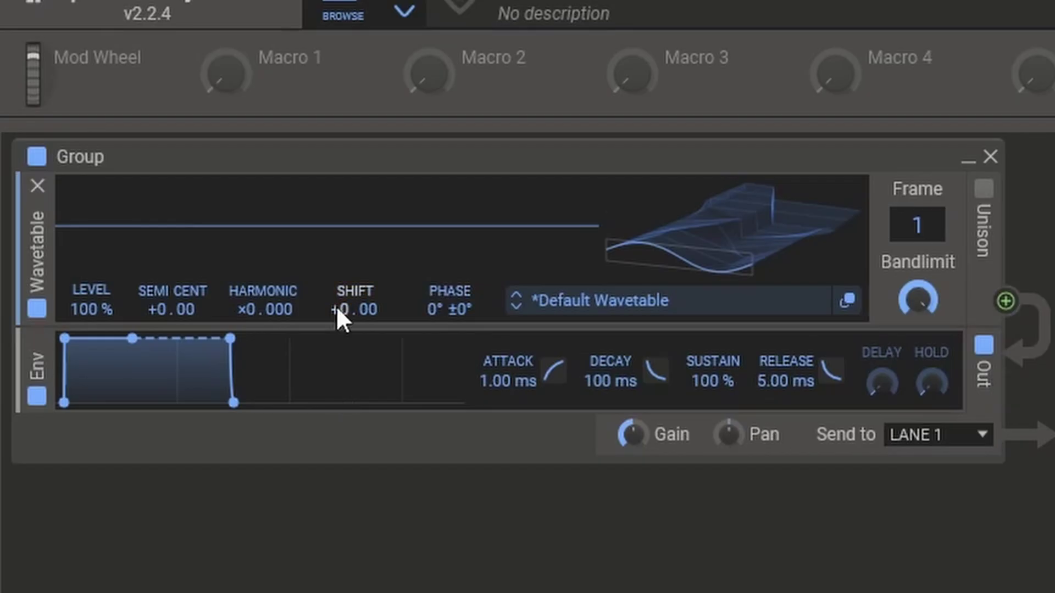
right_click(336, 306)
type("2600 Hz")
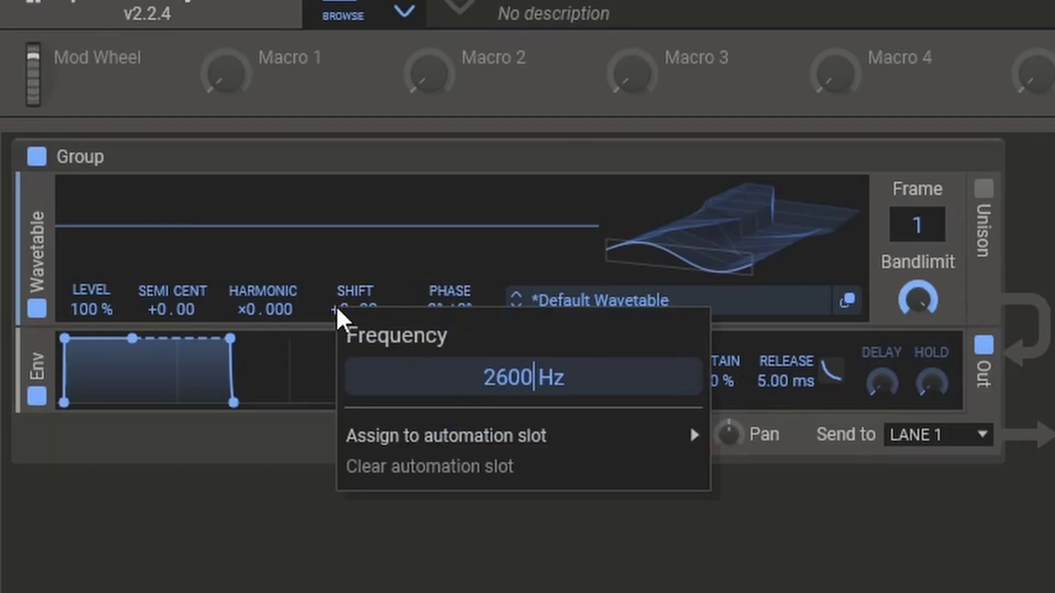
key("Return")
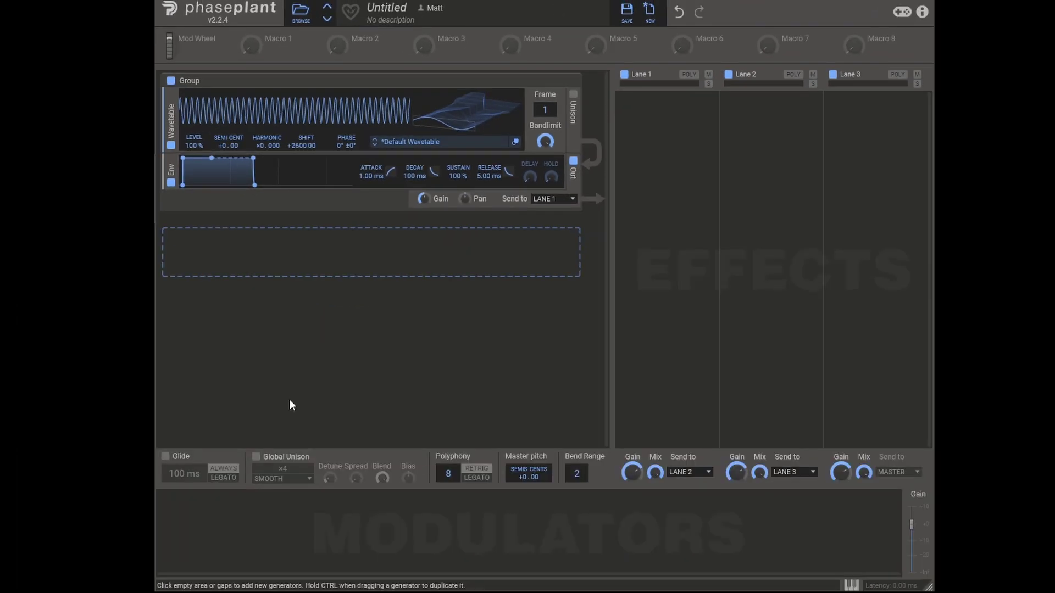
Add a Curve modulator and set its length to 190 ms, selecting the flat note's duration in the spectrogram as reference.
left_click(227, 522)
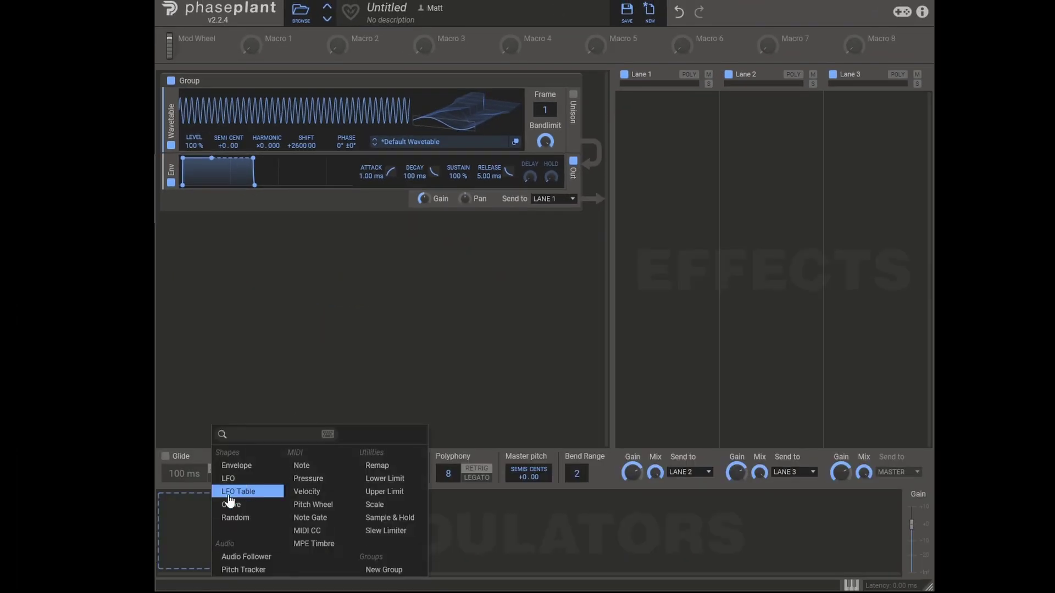
left_click(230, 502)
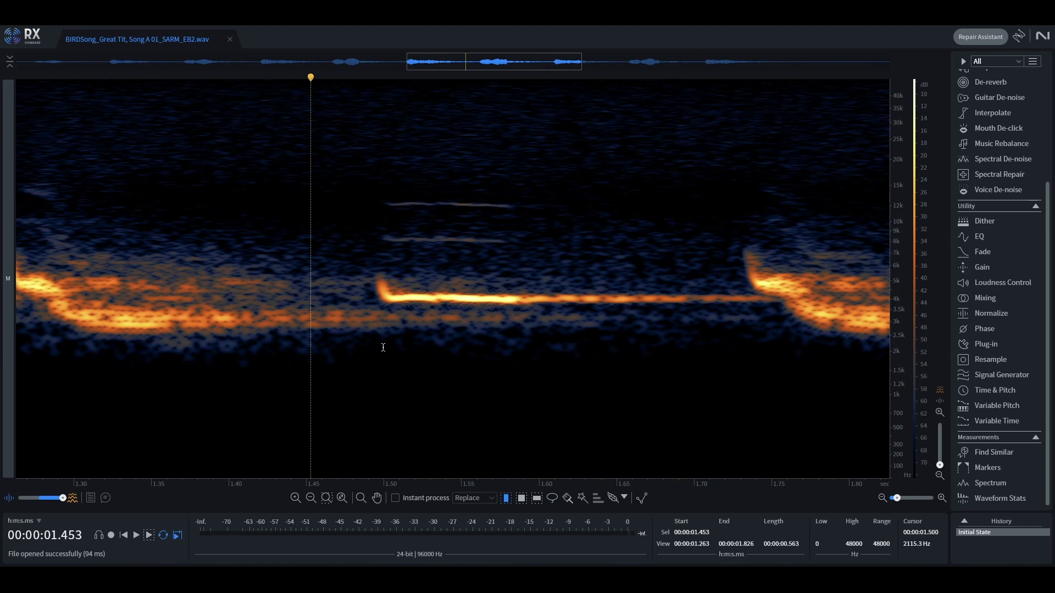
left_click_drag(378, 281, 665, 281)
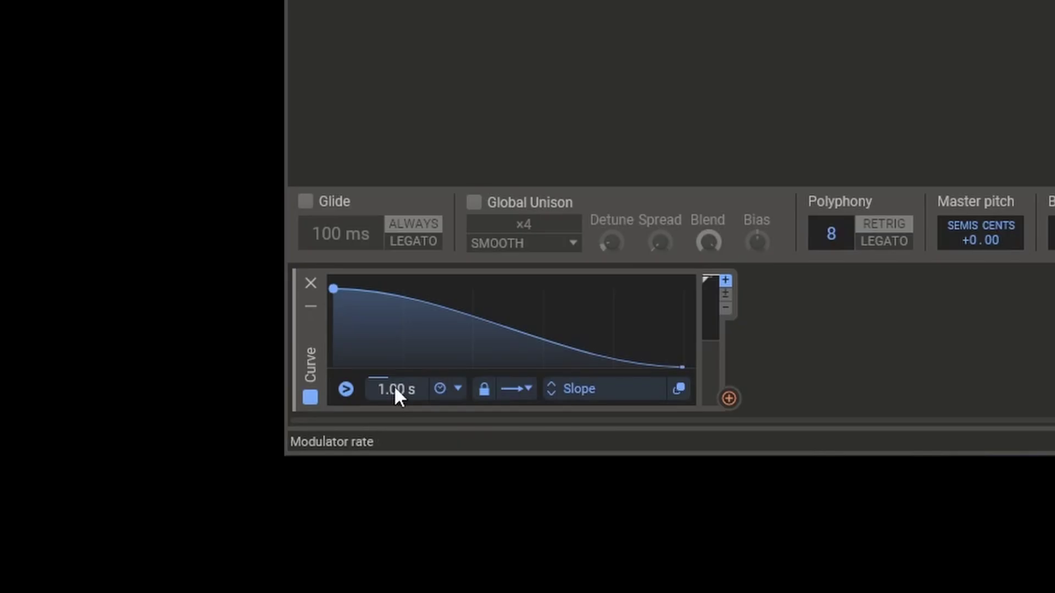
right_click(397, 387)
type("190ms s")
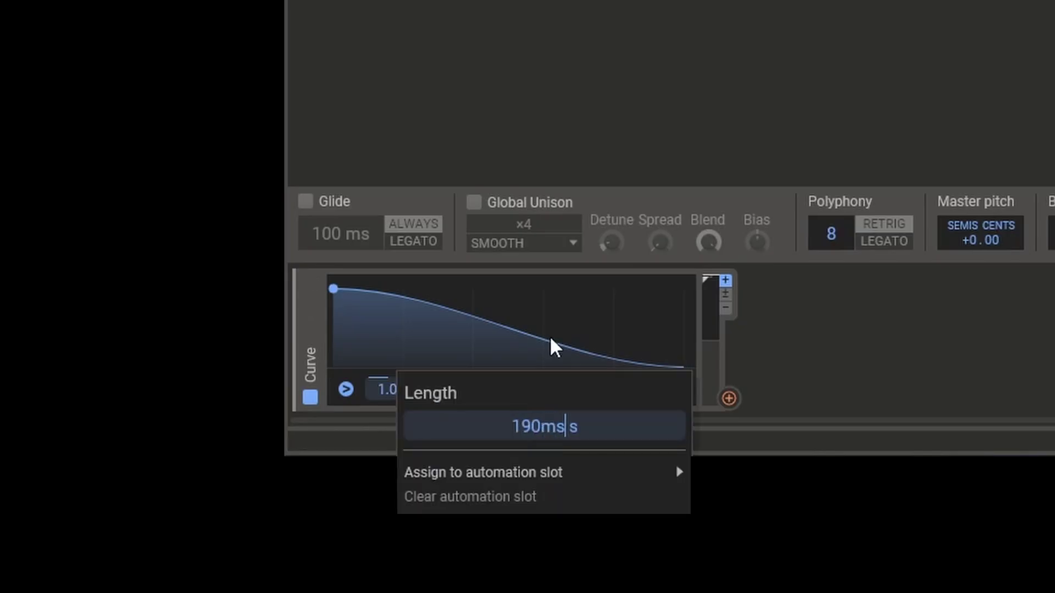
key("Return")
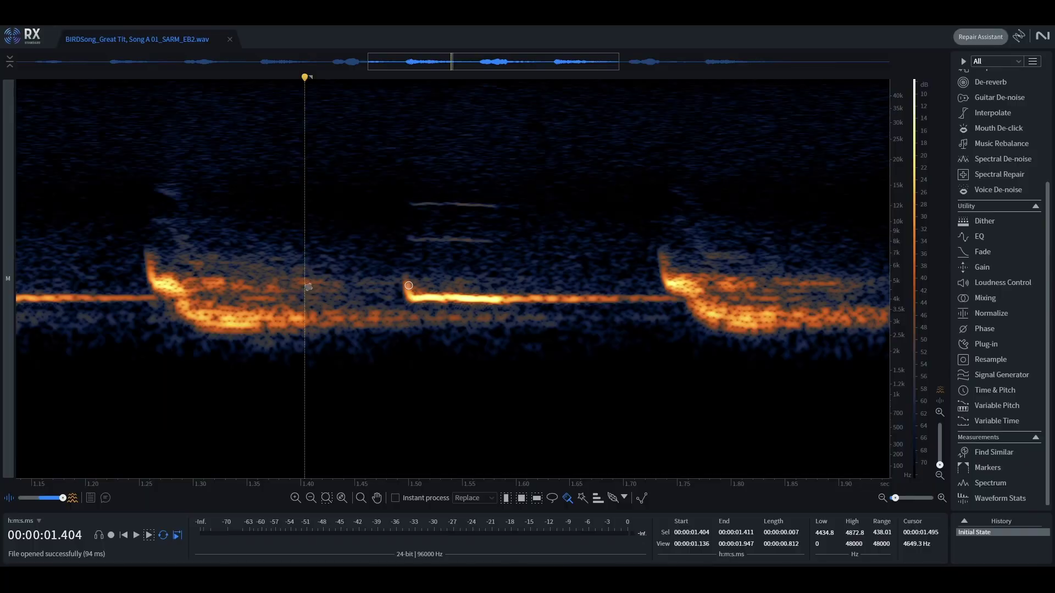
Route the Curve modulator to the wavetable's Shift with an upper value of 5400 Hz, marking the flat note's onset for reference.
left_click_drag(409, 290, 420, 274)
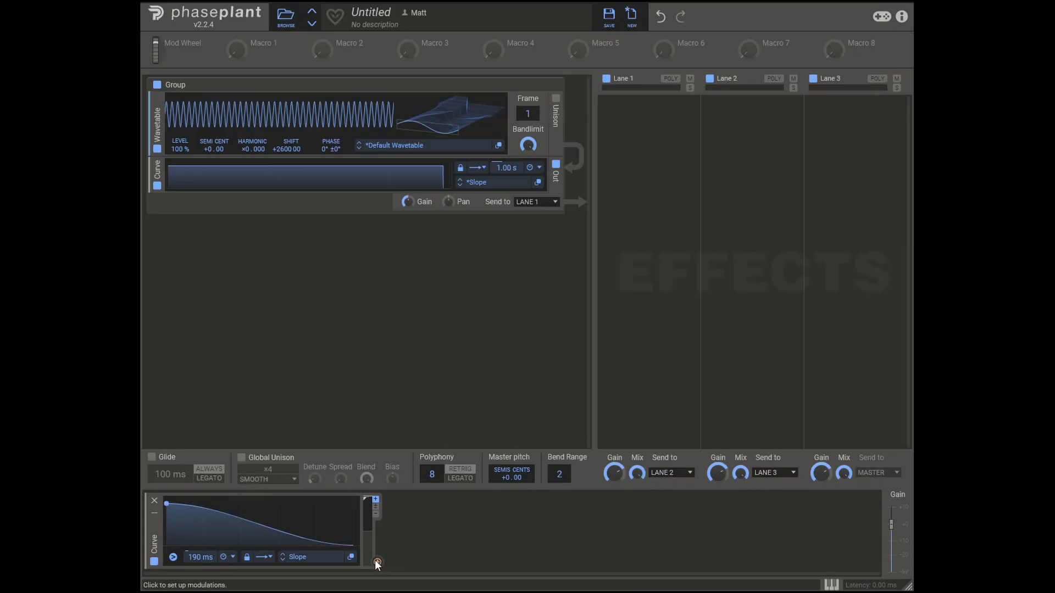
left_click_drag(376, 562, 291, 157)
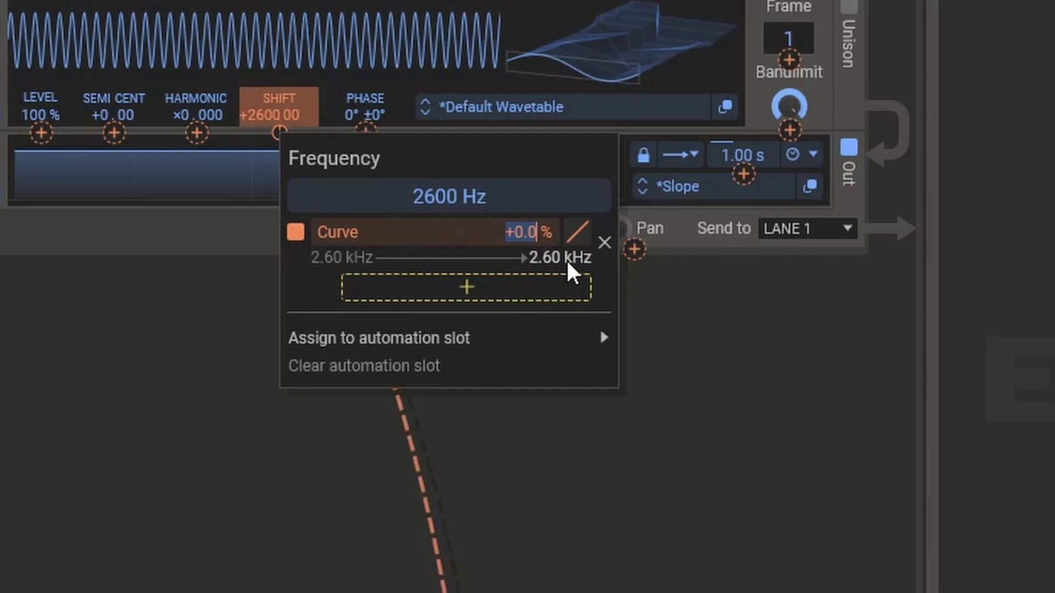
double_click(419, 217)
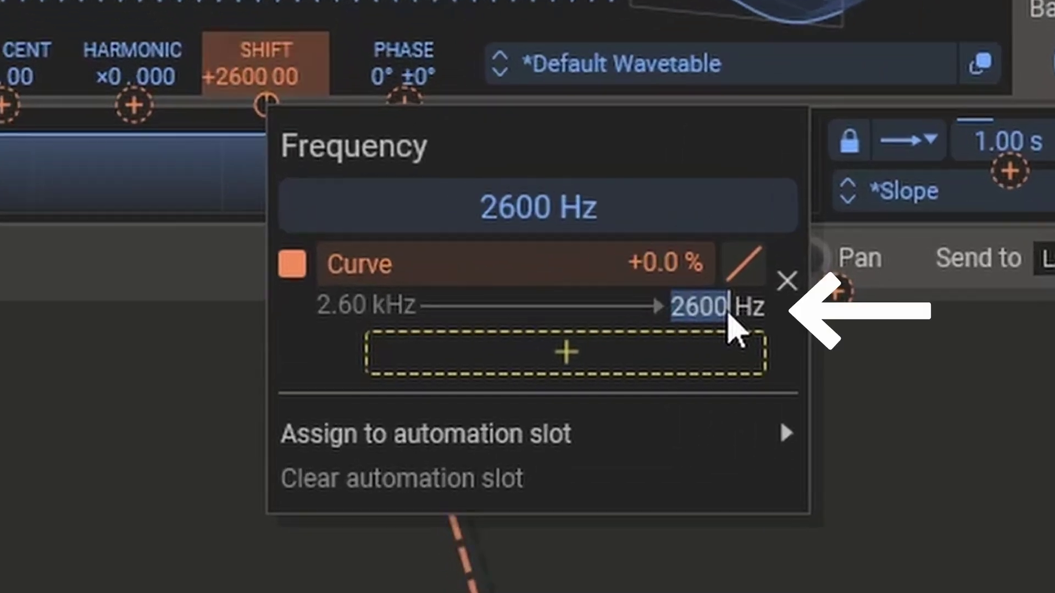
type("5400")
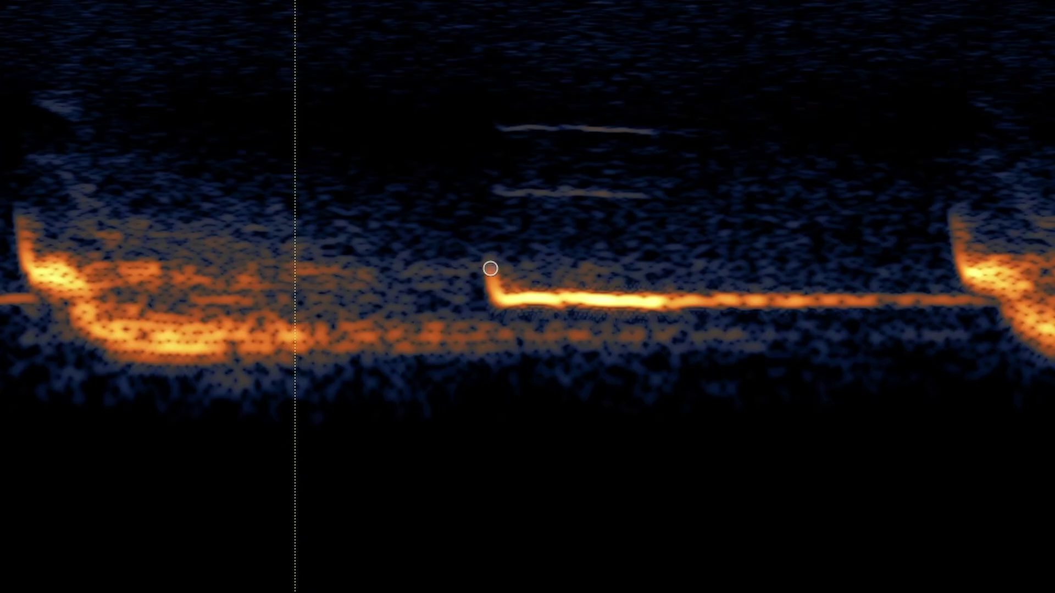
Trace the flat note in the spectrogram and reshape the pitch curve with a steep initial drop, a long near-flat stretch and a final fall.
mouse_move(491, 268)
left_mouse_down()
mouse_move(508, 300)
mouse_move(663, 301)
left_mouse_up()
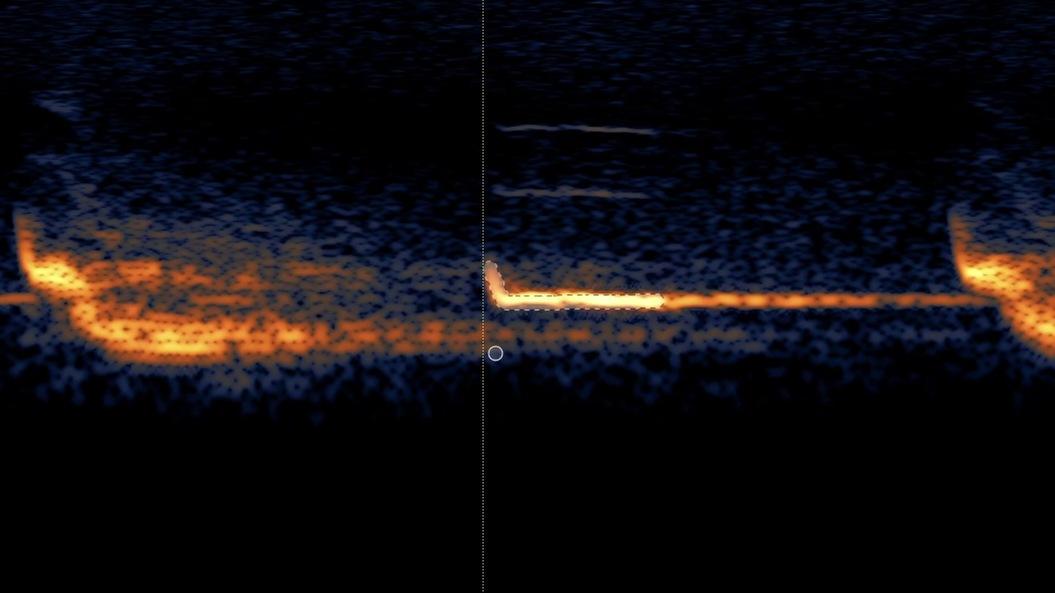
left_click_drag(480, 348, 665, 348)
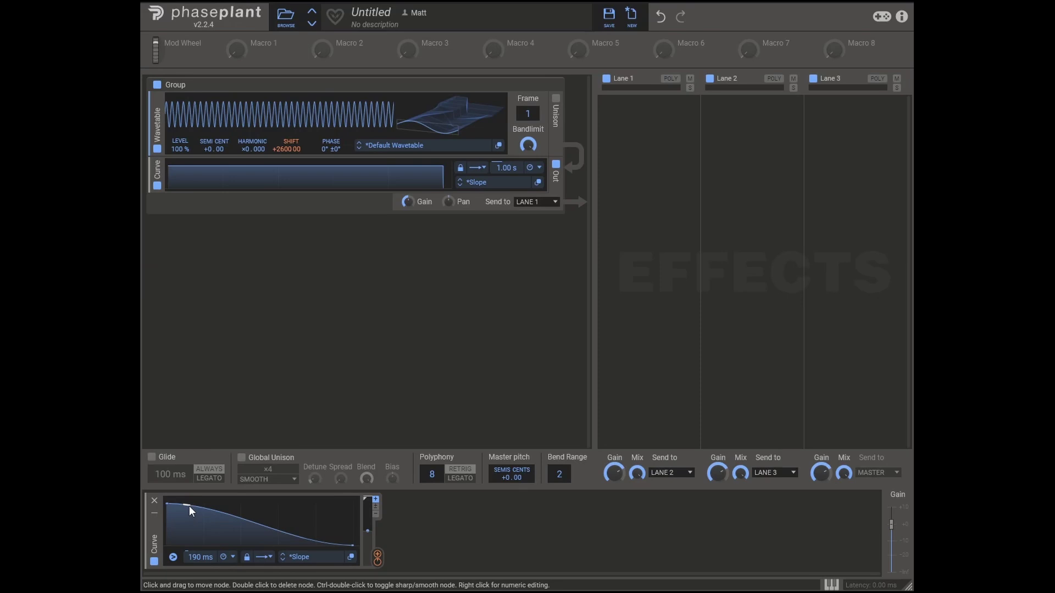
left_click_drag(189, 506, 338, 528)
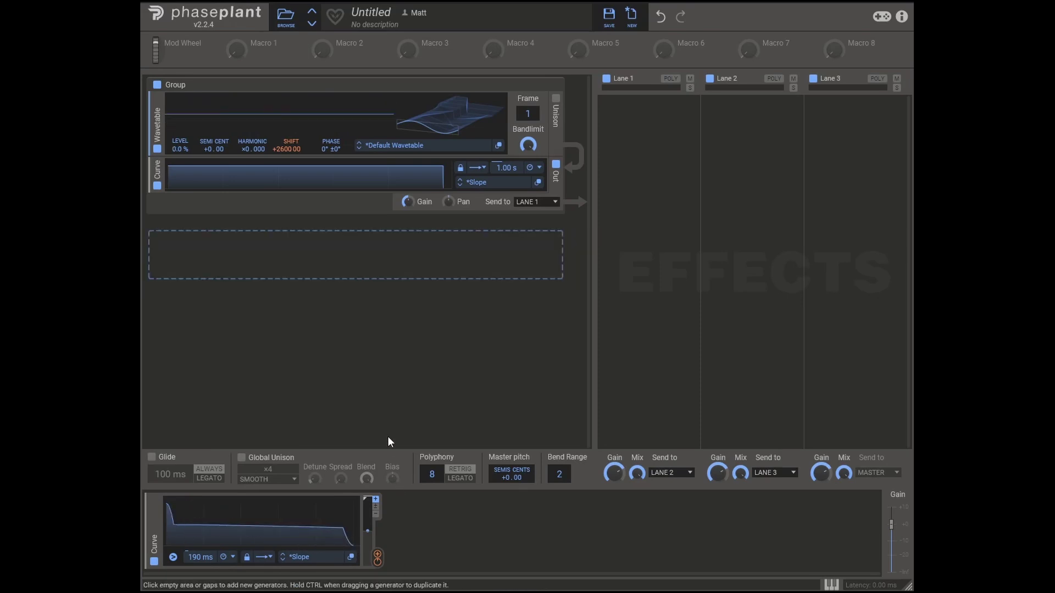
Add a second Curve modulator with a length of 190 ms and route it to the wavetable's Level.
left_click(438, 513)
left_click(481, 505)
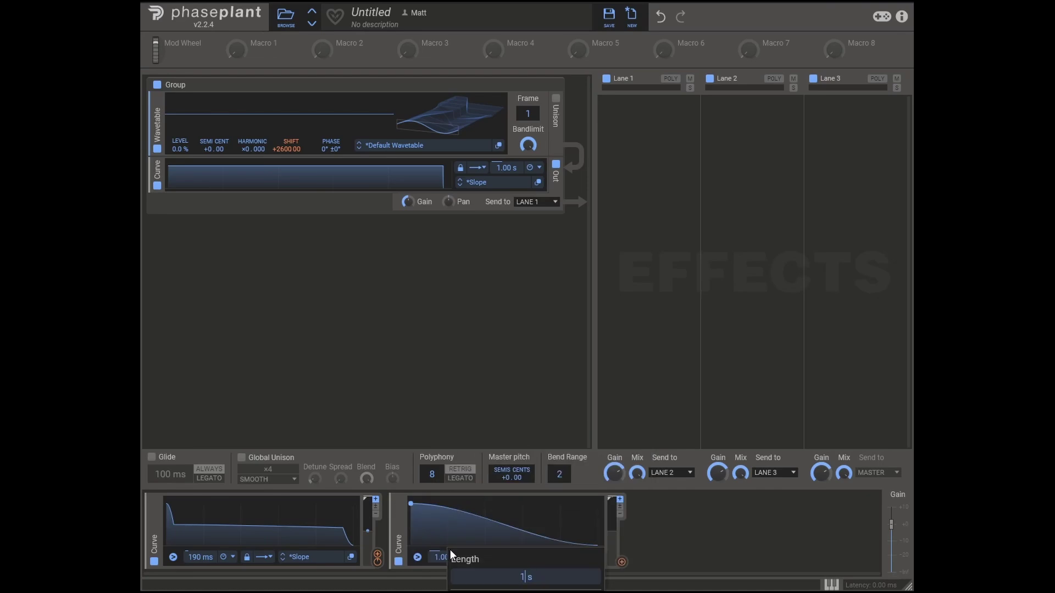
key("Return")
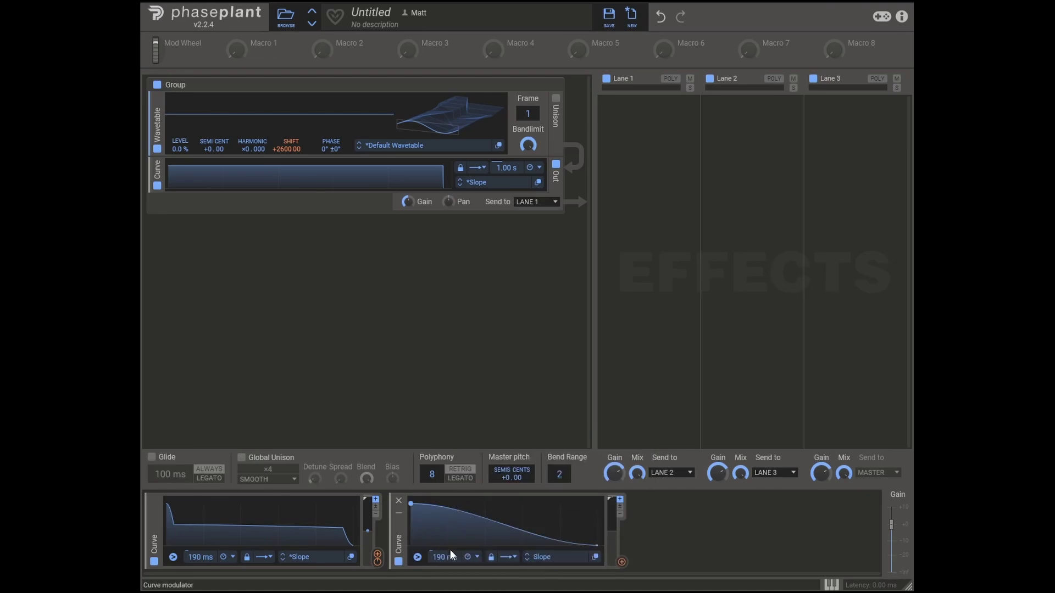
left_click_drag(619, 552, 181, 150)
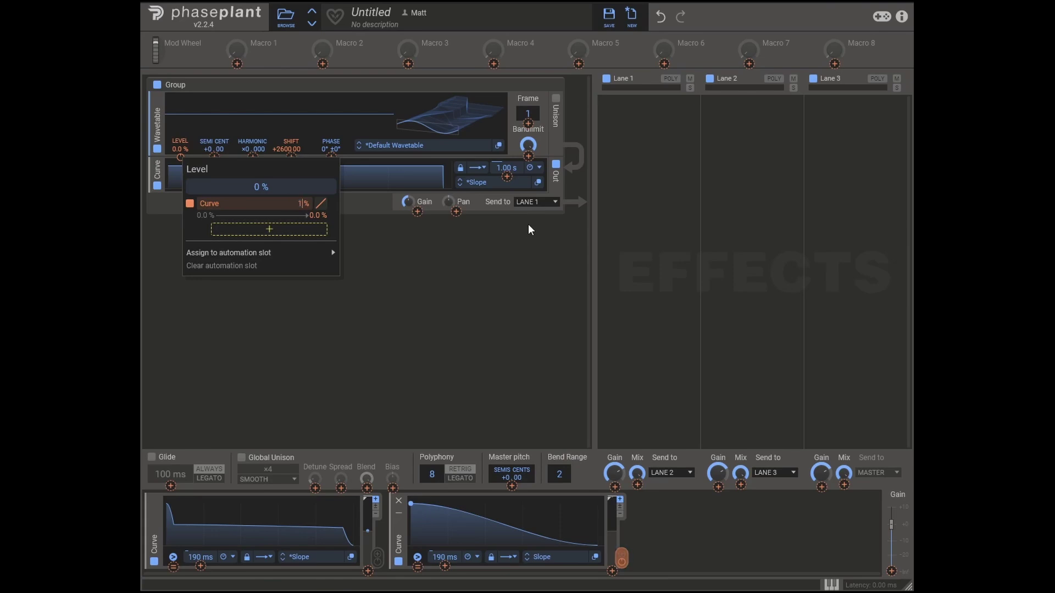
left_click(526, 227)
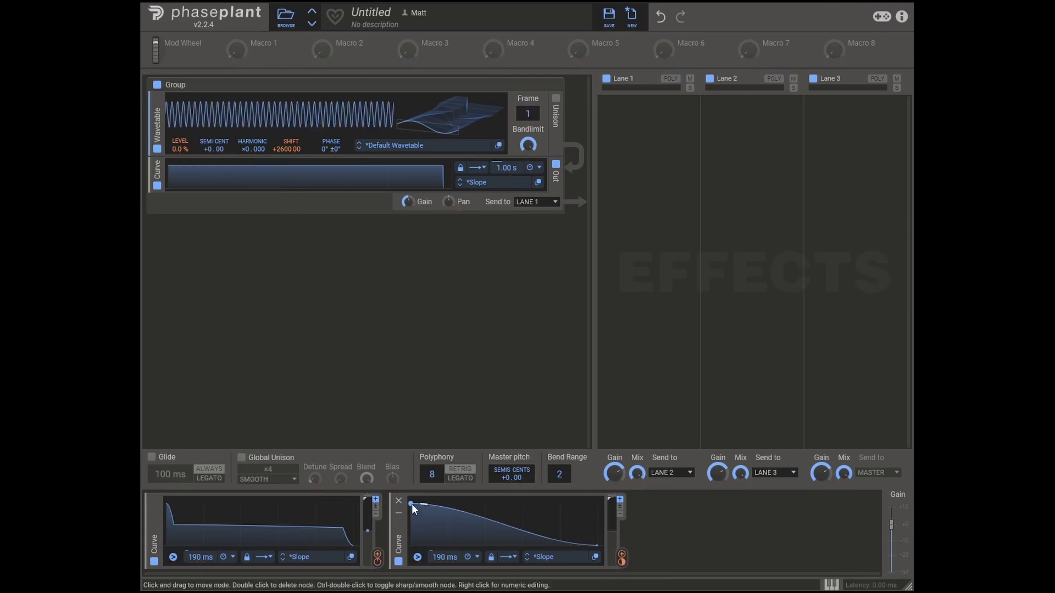
Shape the second curve with a quick rise from zero, a near-flat plateau at full height and a short final fall.
left_click_drag(411, 504, 411, 545)
double_click(563, 543)
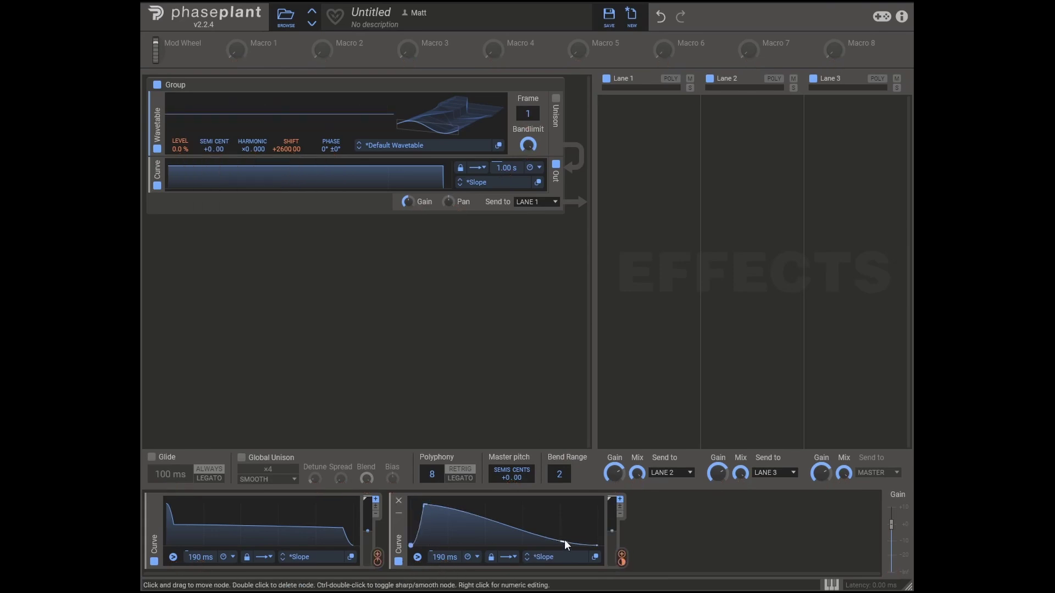
left_click_drag(565, 540, 587, 506)
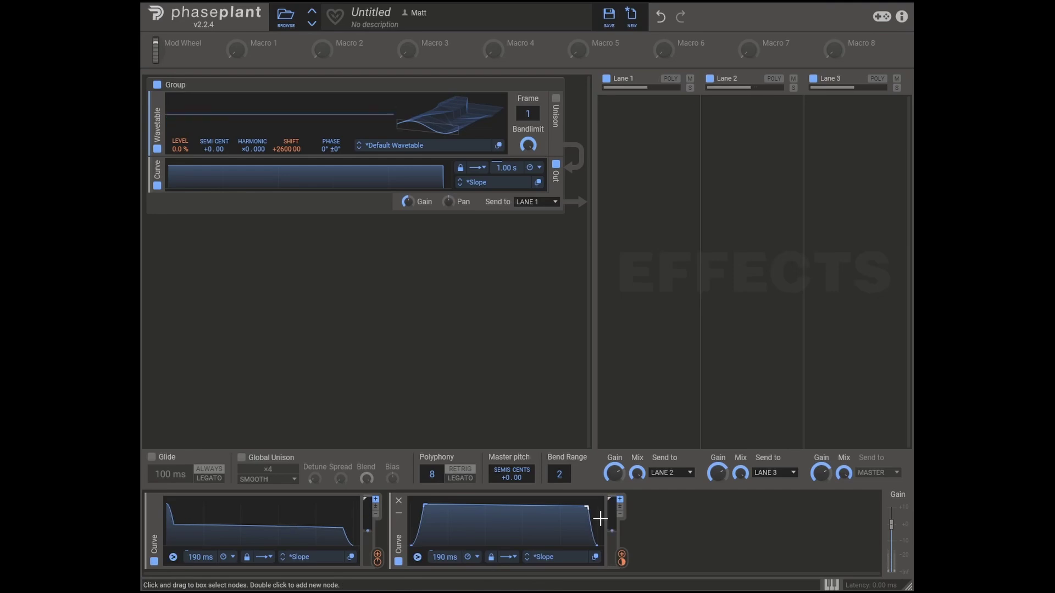
Reshape the level curve to peak at the start, drop slightly, decline gradually through an added midpoint and finish with a short fall.
left_click_drag(422, 503, 437, 515)
left_click_drag(585, 515, 590, 536)
double_click(506, 520)
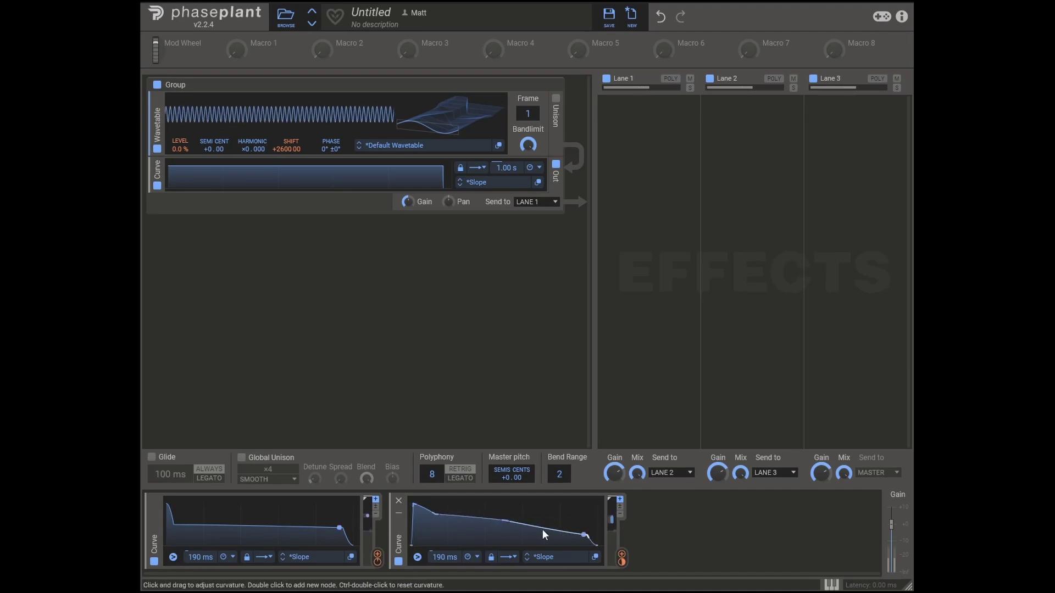
double_click(504, 520)
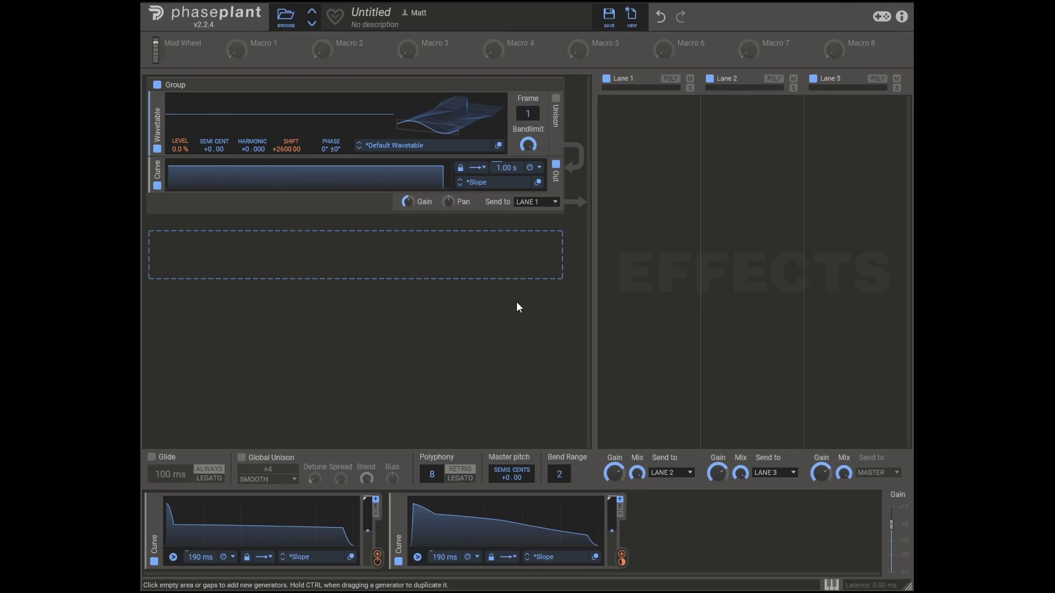
Gather the pitch and level curves in a new modulator group named Note and duplicate the group.
left_click(671, 560)
left_click(656, 546)
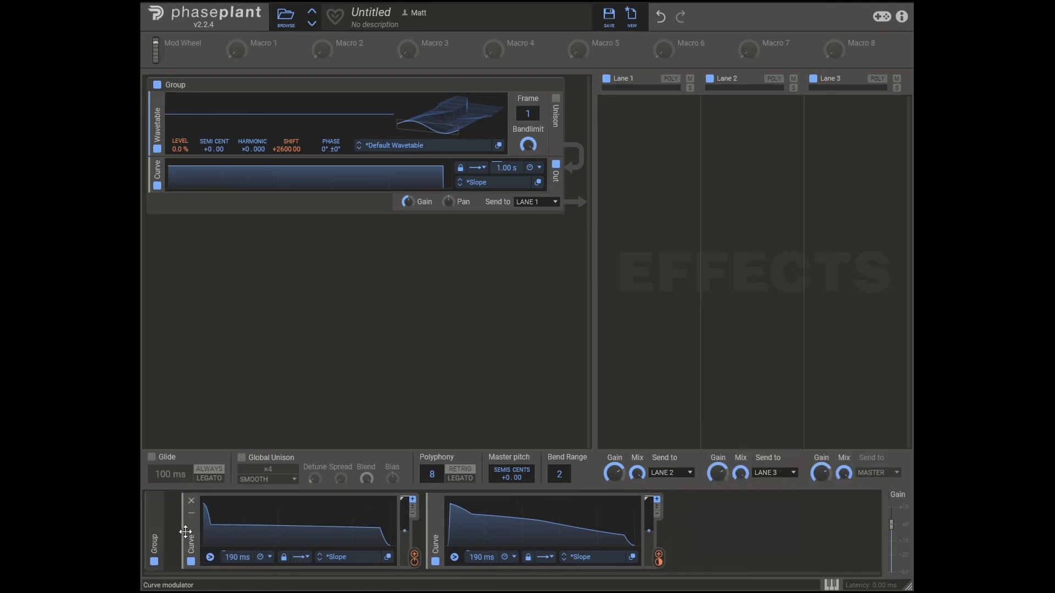
left_click_drag(438, 522, 405, 522)
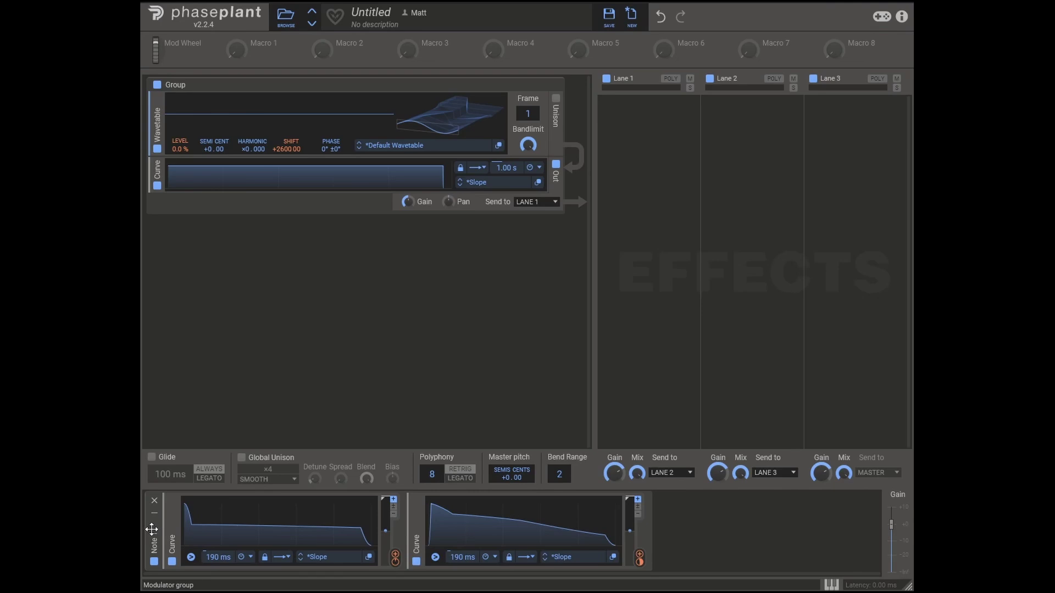
left_click_drag(151, 529, 659, 547)
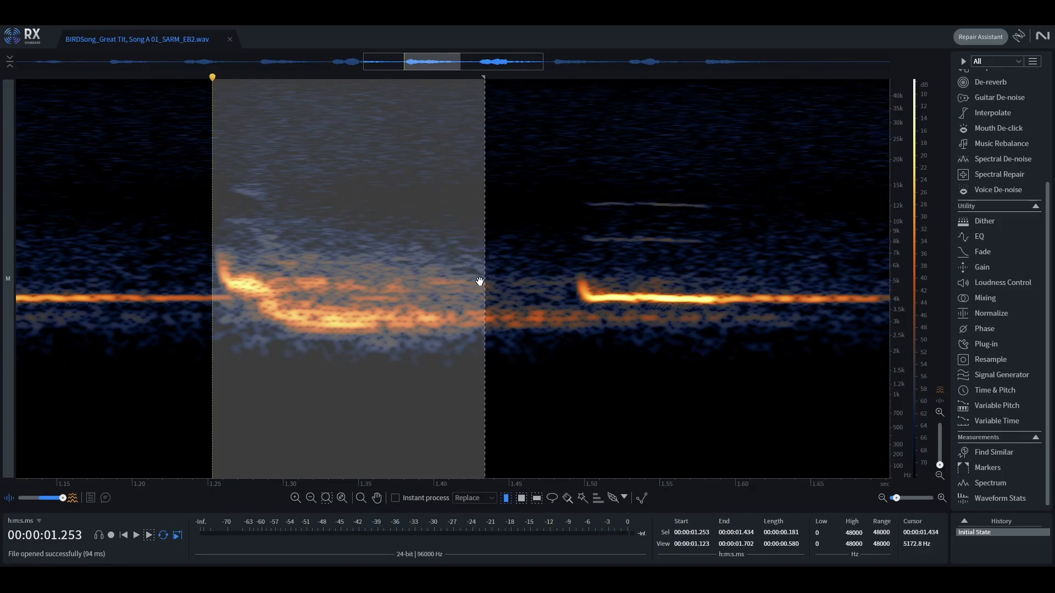
Compare the neighbouring notes in the spectrogram and set both curves in the duplicated group to a length of 180 ms.
scroll(240, 339, "down", 2)
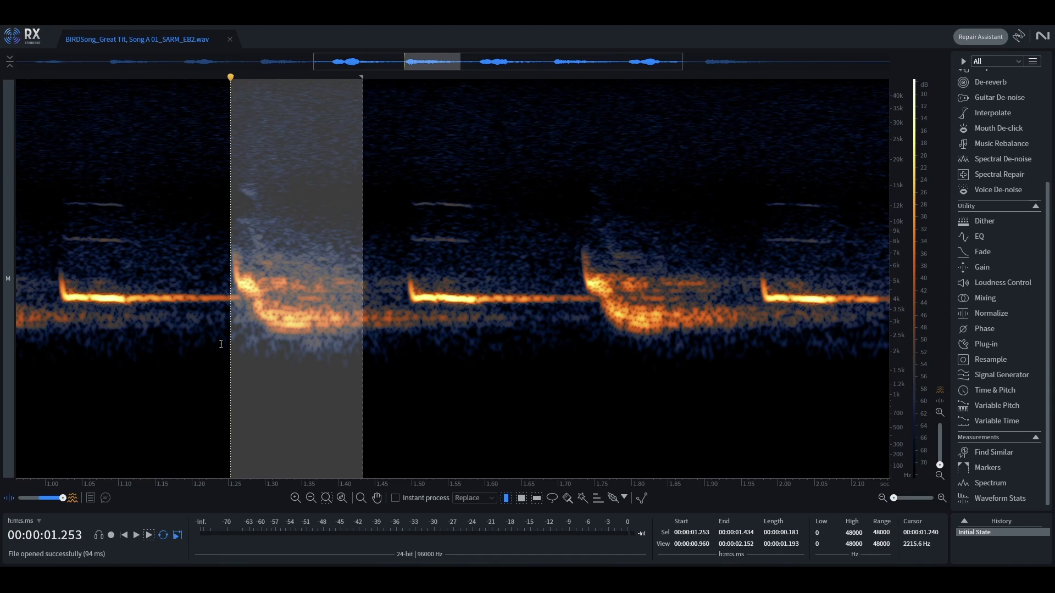
scroll(225, 341, "up", 2)
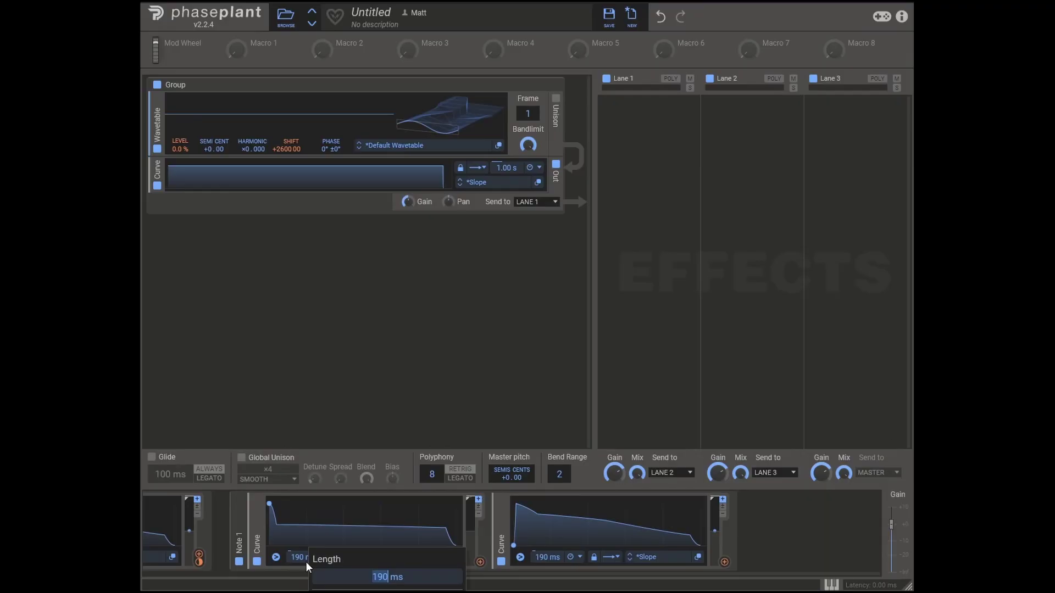
type("180")
key("Return")
double_click(545, 557)
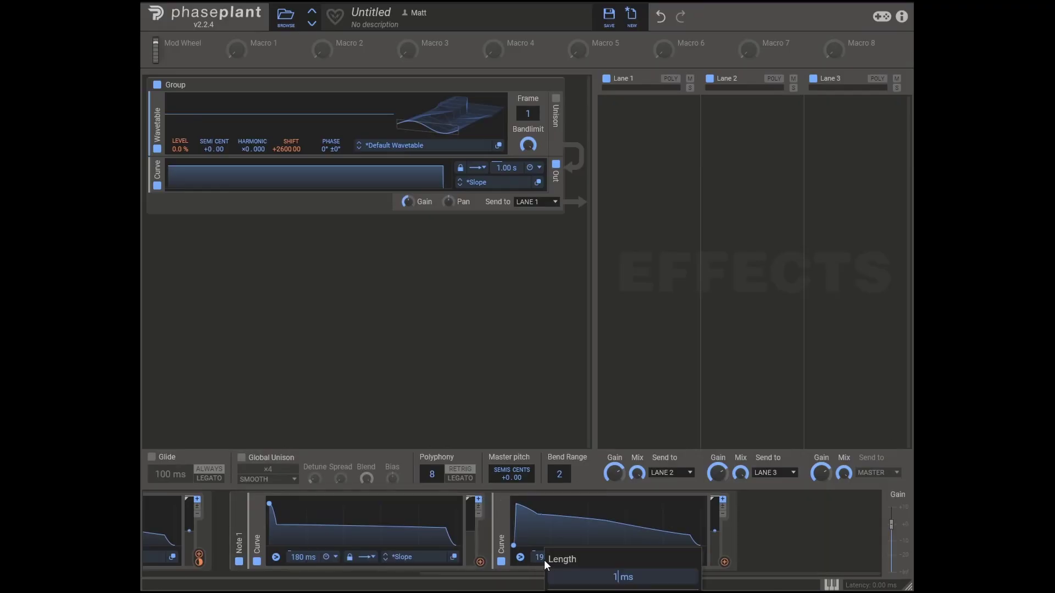
type("180")
key("Return")
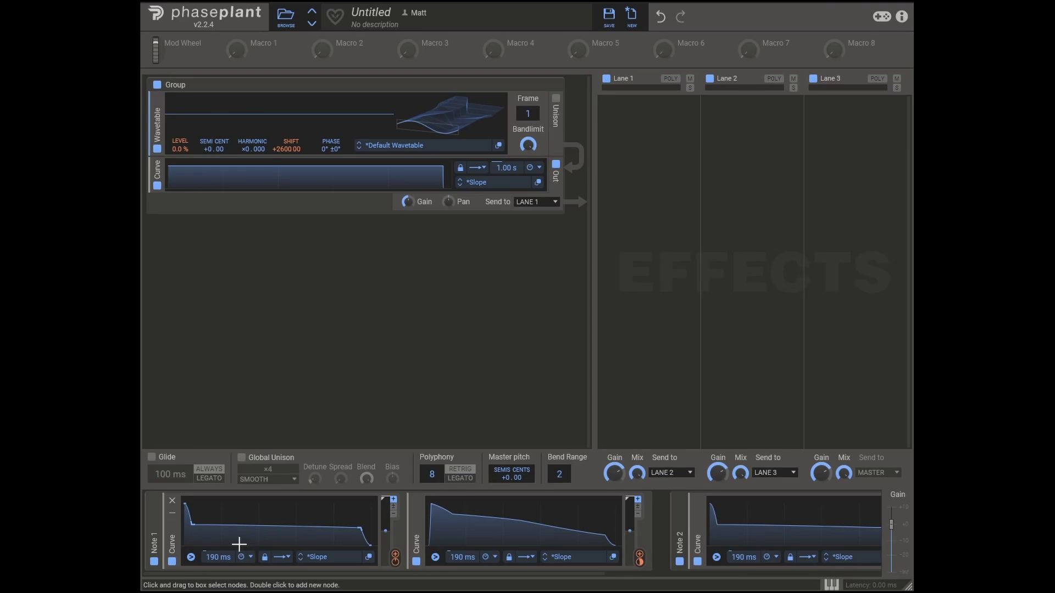
Route the level curve of the Note 2 group to the wavetable's Level.
scroll(790, 562, "right", 3)
left_click(790, 561)
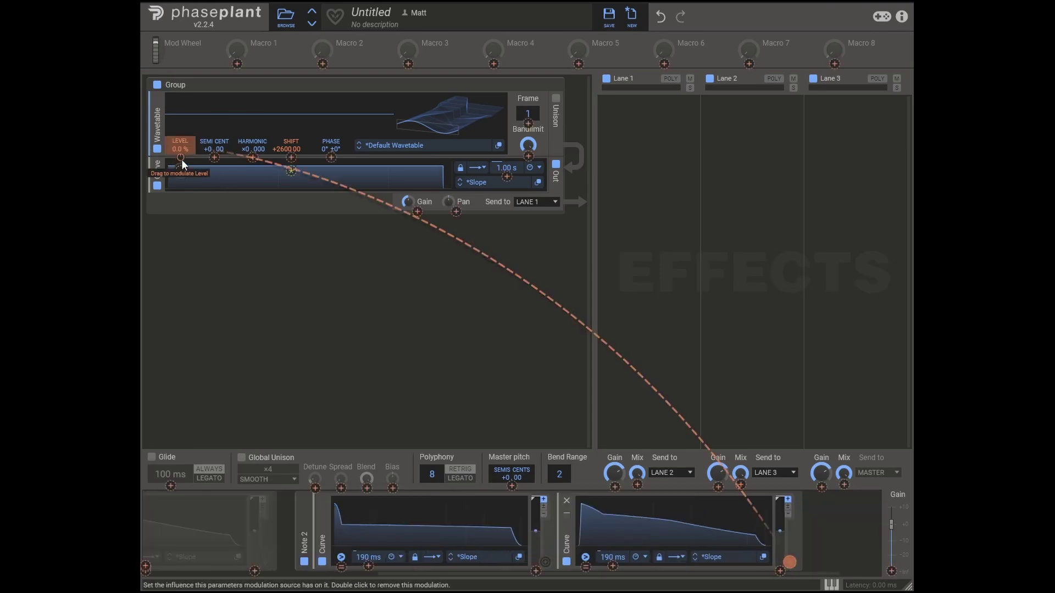
left_click(180, 158)
left_click(312, 261)
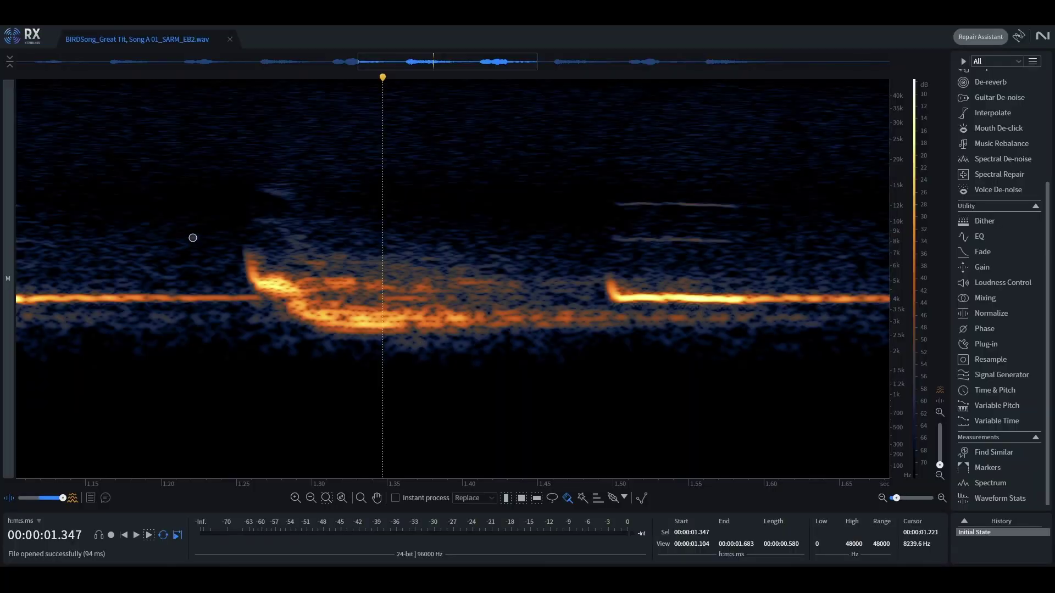
Route Note 2's pitch curve to the wavetable's Shift with an upper value of 7400 Hz and reshape it as a two-stage drop into a low tail.
left_click(250, 254)
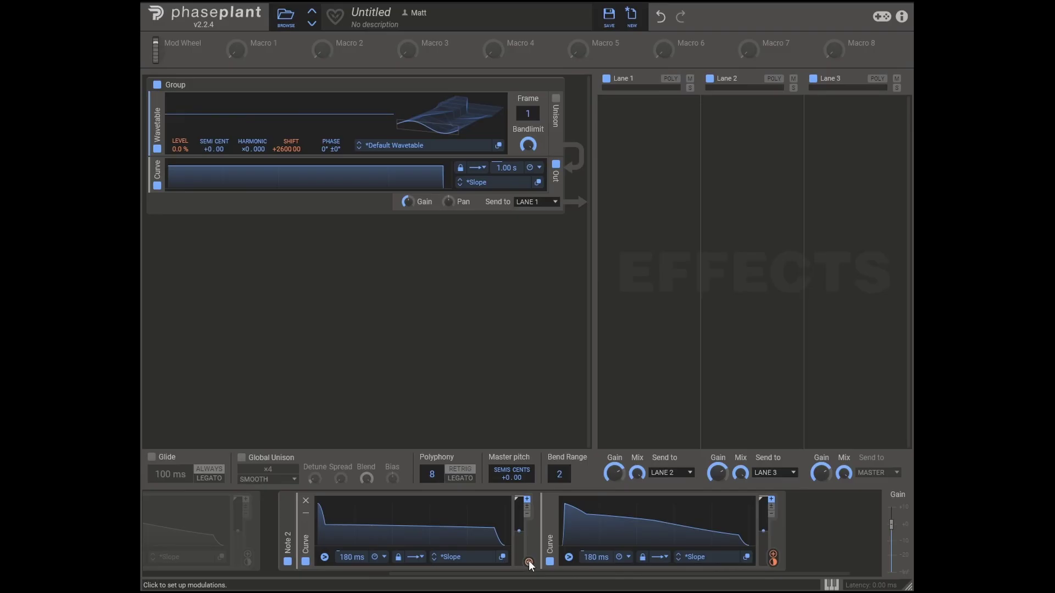
left_click_drag(528, 561, 292, 156)
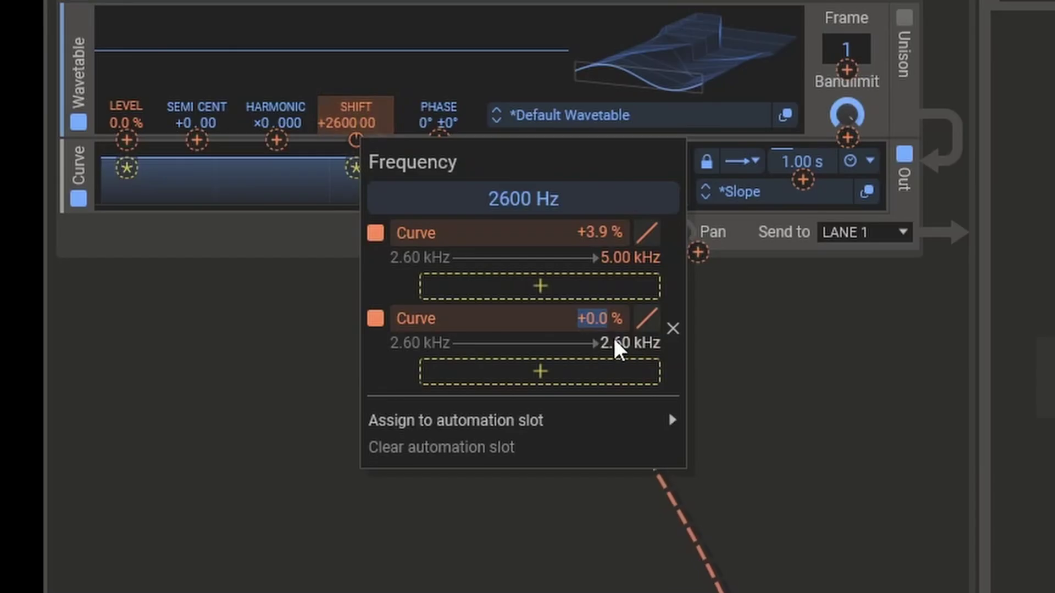
type("7400")
key("Return")
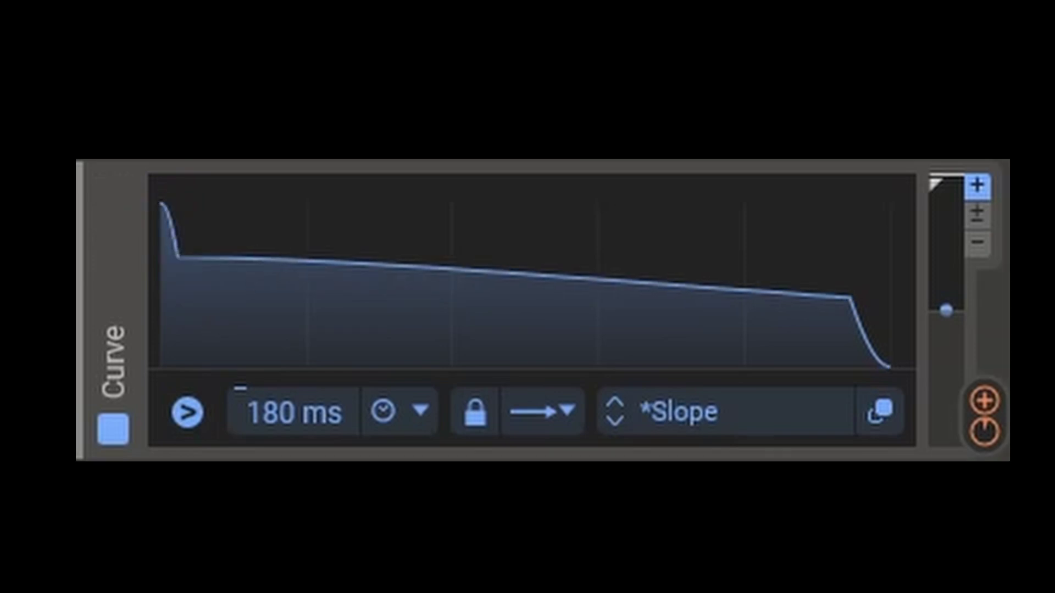
left_click_drag(431, 305, 384, 337)
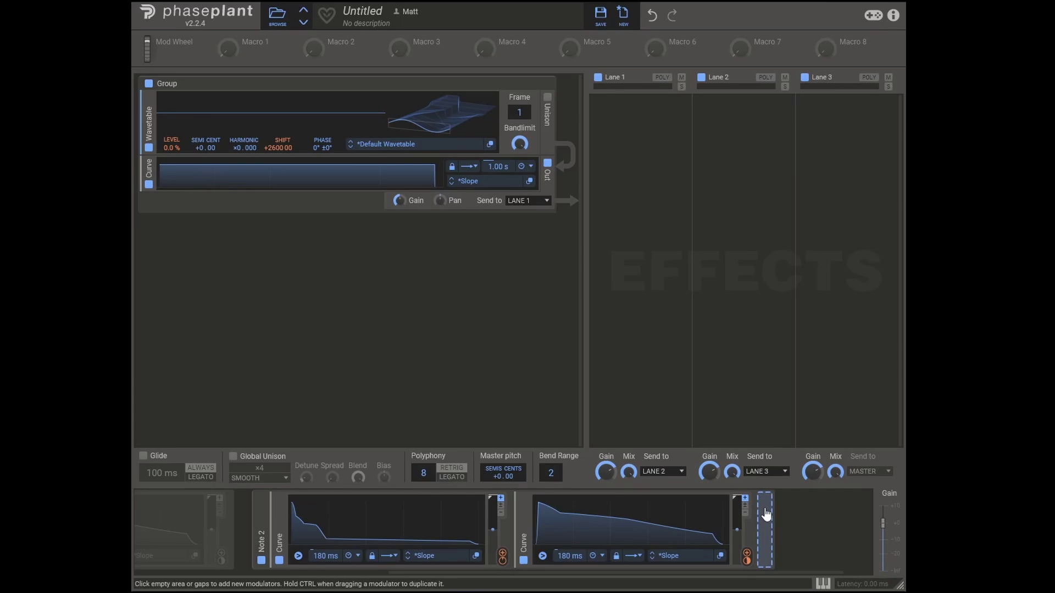
Add an LFO to the Note 2 group, route it to the wavetable's Shift and set its rate to 22.09 Hz.
left_click(737, 527)
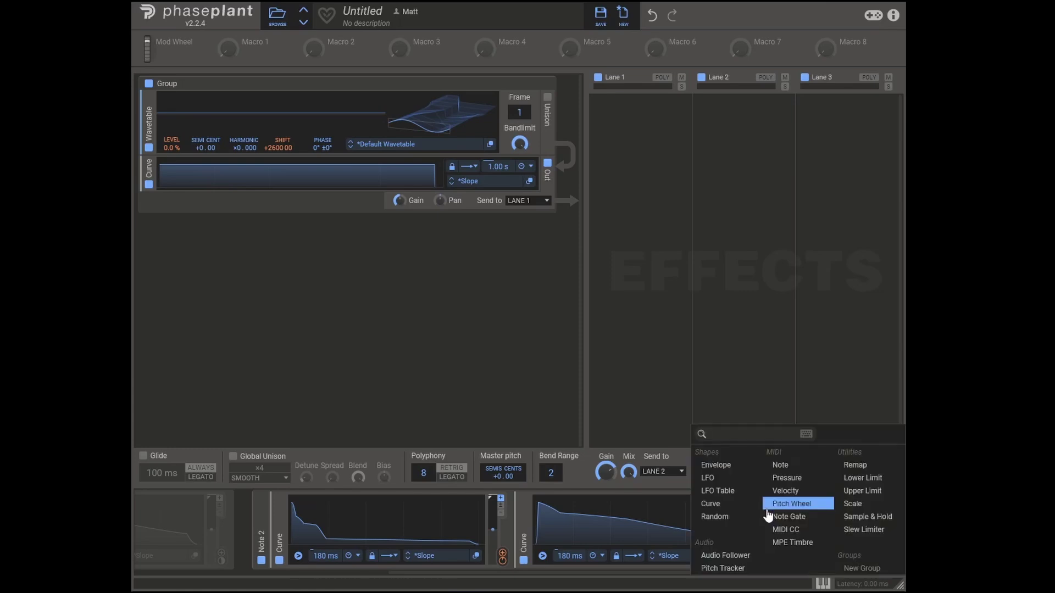
left_click(714, 476)
mouse_move(861, 561)
left_mouse_down()
mouse_move(288, 157)
mouse_move(327, 154)
mouse_move(309, 172)
left_mouse_up()
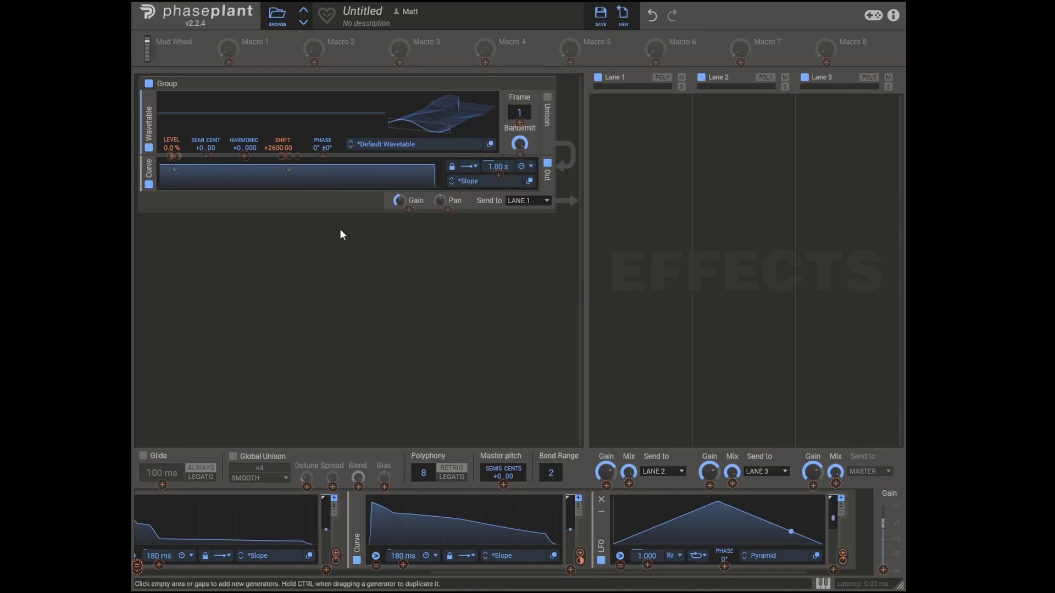
left_click_drag(642, 558, 642, 511)
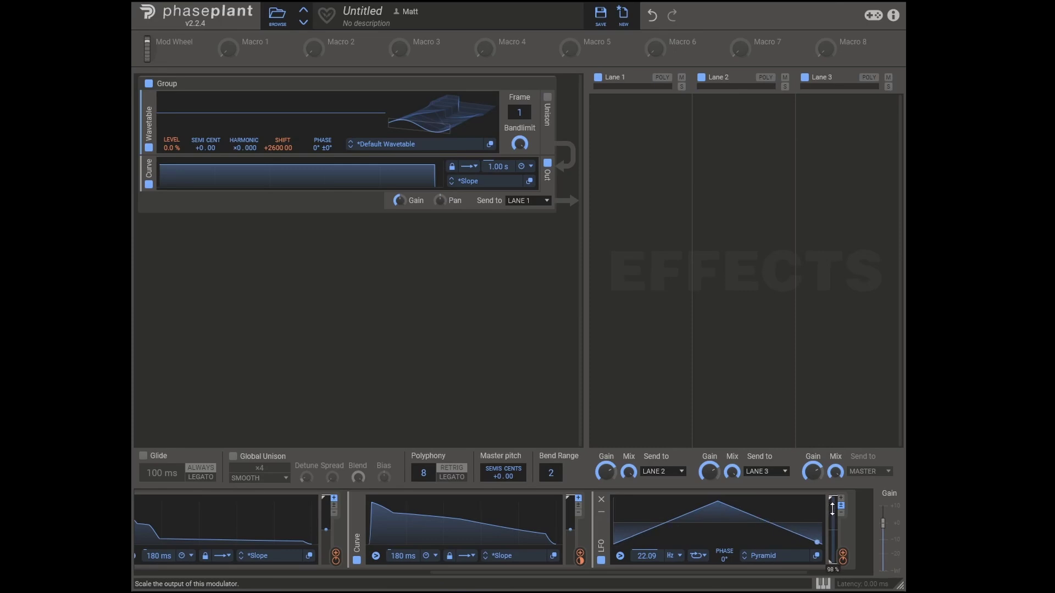
Reduce the LFO's output scale to about 3.4% and change its waveform to Sine.
mouse_move(832, 509)
left_mouse_down()
mouse_move(834, 541)
mouse_move(839, 528)
left_mouse_up()
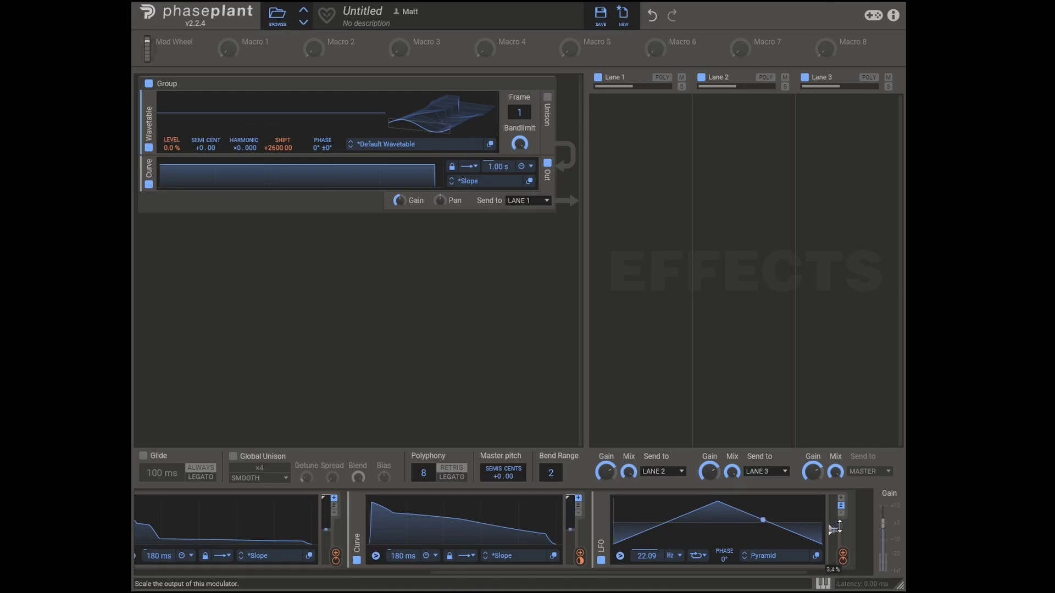
left_click(744, 559)
left_click(743, 559)
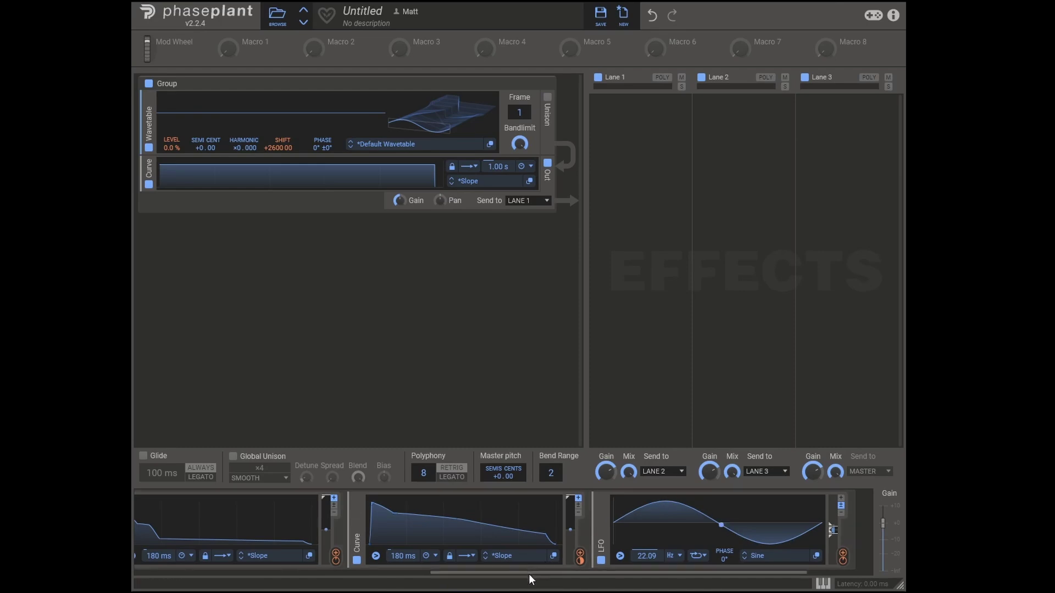
Set the Note Trigger of both Note 2 curves to never trigger from note on.
scroll(529, 575, "left", 3)
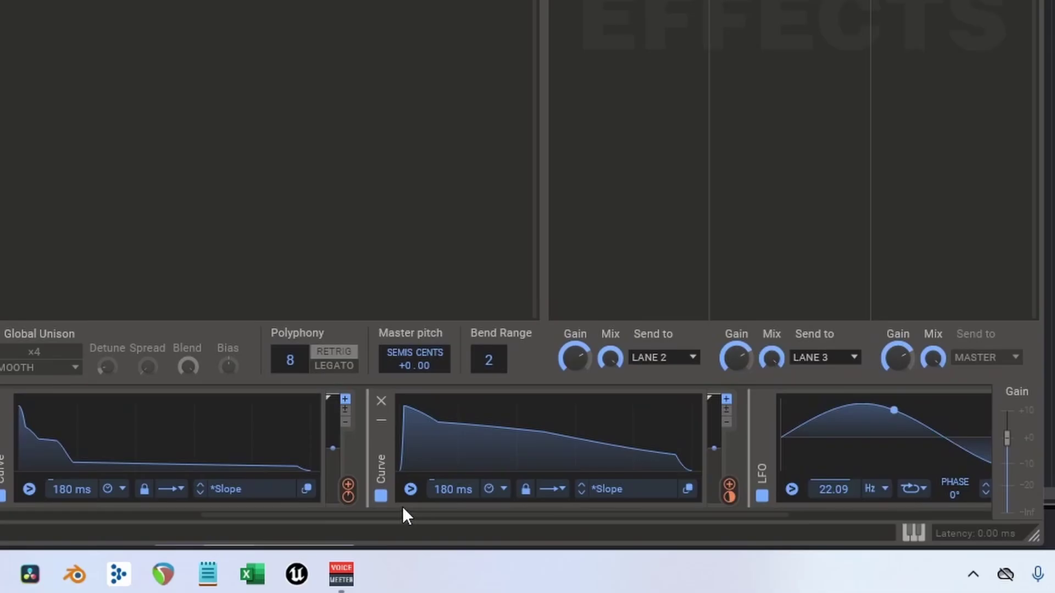
left_click(410, 489)
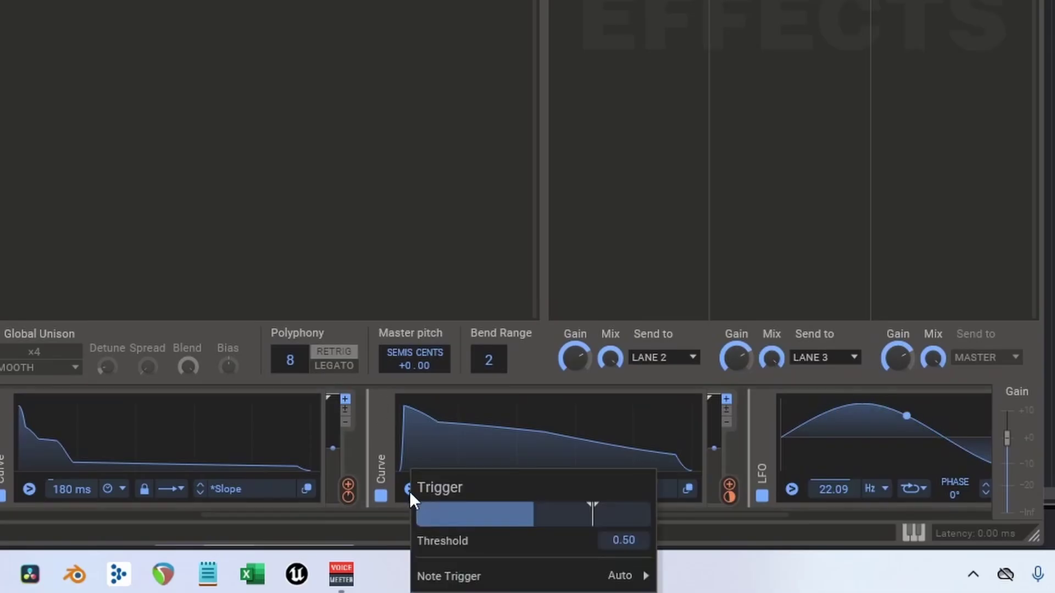
mouse_move(549, 584)
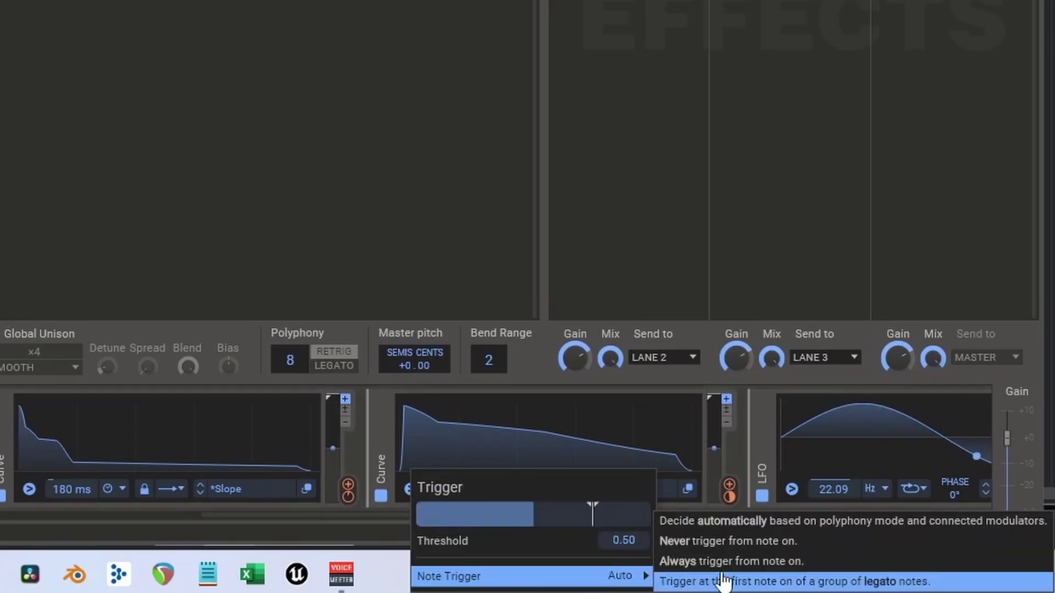
left_click(730, 544)
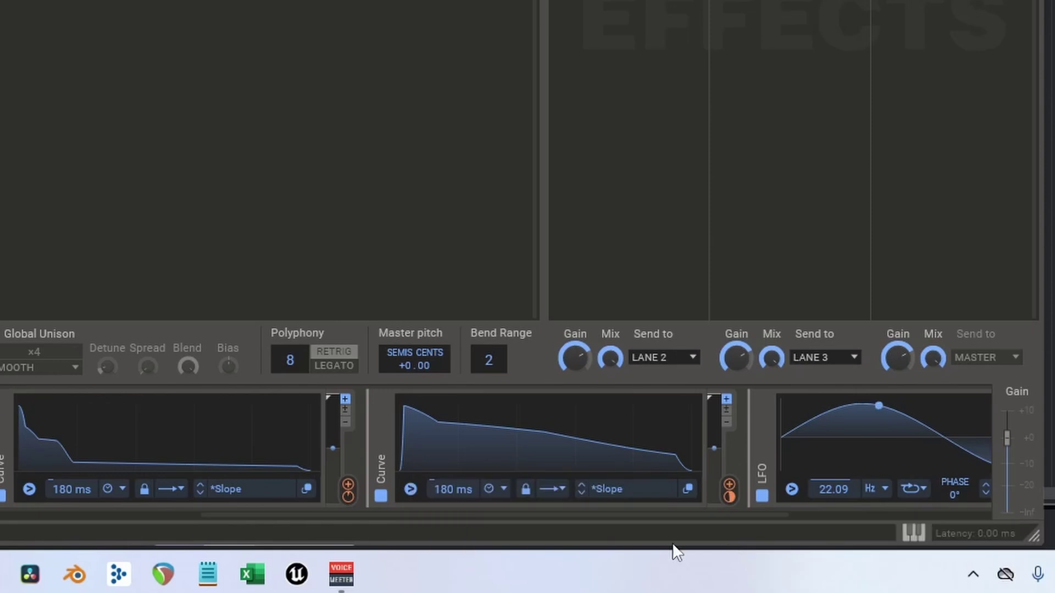
left_click(29, 490)
mouse_move(168, 586)
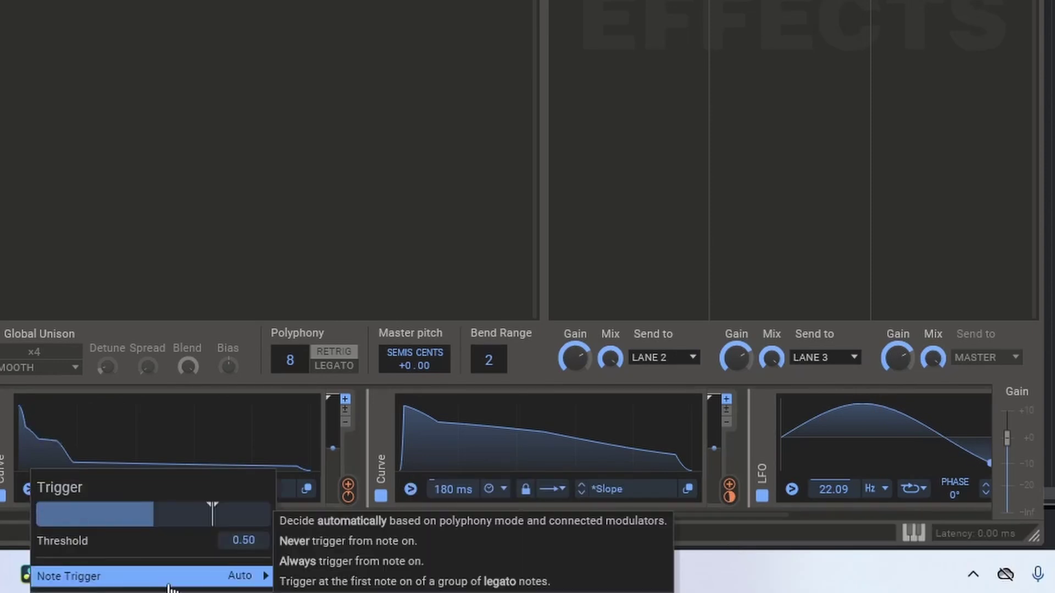
left_click(346, 547)
Set the Note Trigger of both Note 1 curves to never trigger from note on.
left_click(2, 489)
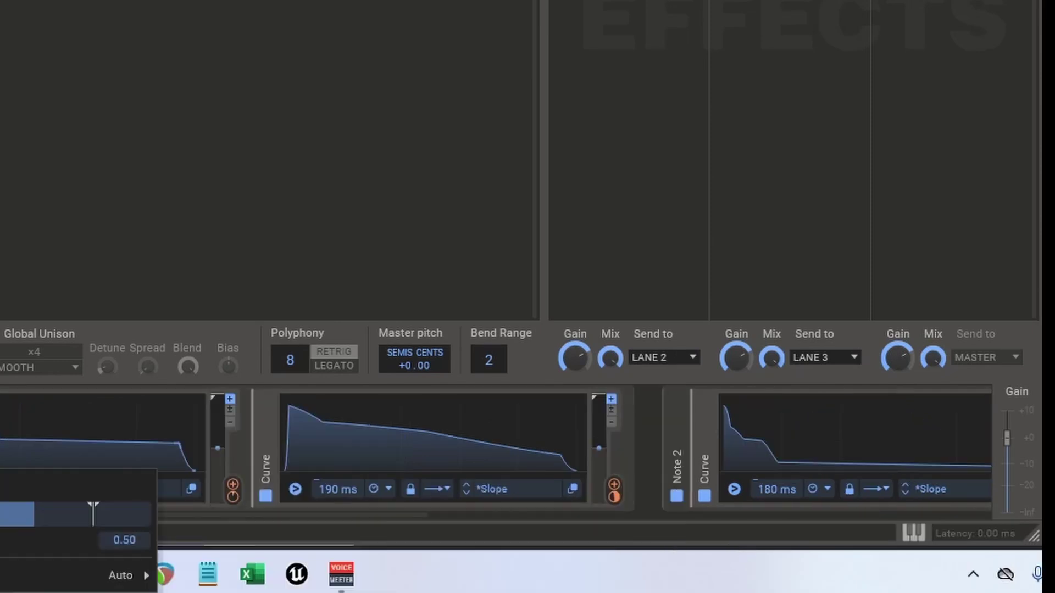
mouse_move(41, 583)
left_click(279, 562)
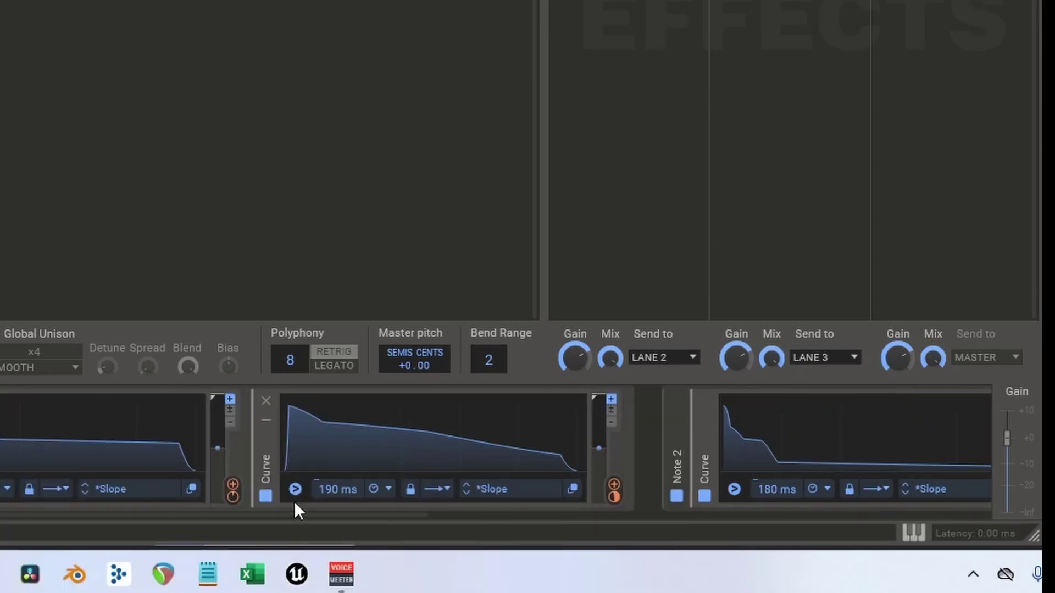
left_click(295, 489)
left_click(611, 550)
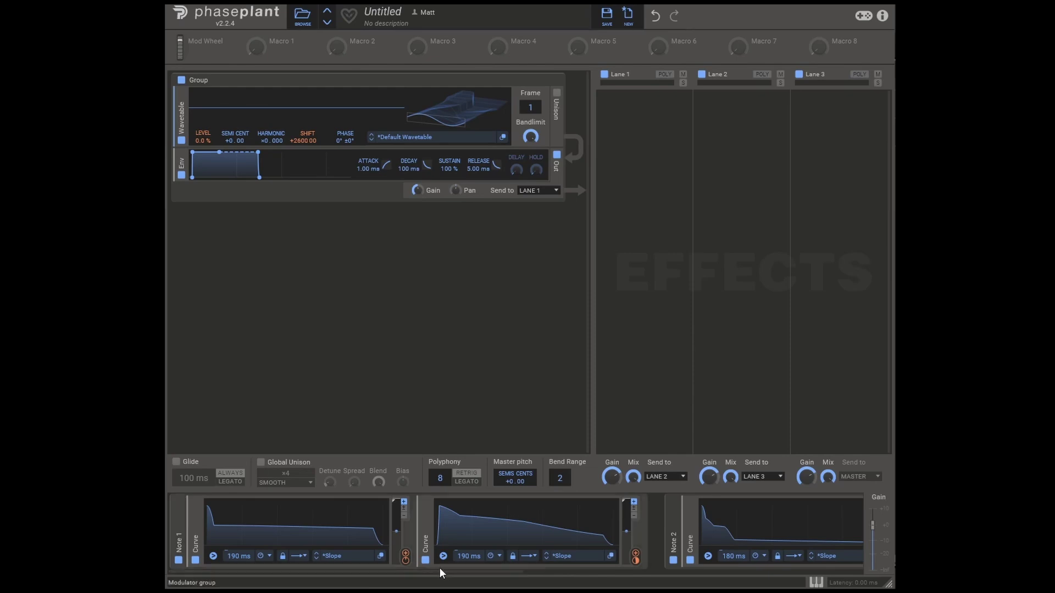
Add a separate Curve modulator after the Note 2 group and shape it as a brief initial spike dropping straight to zero.
left_click(770, 530)
left_click_drag(438, 571, 770, 571)
left_click(725, 509)
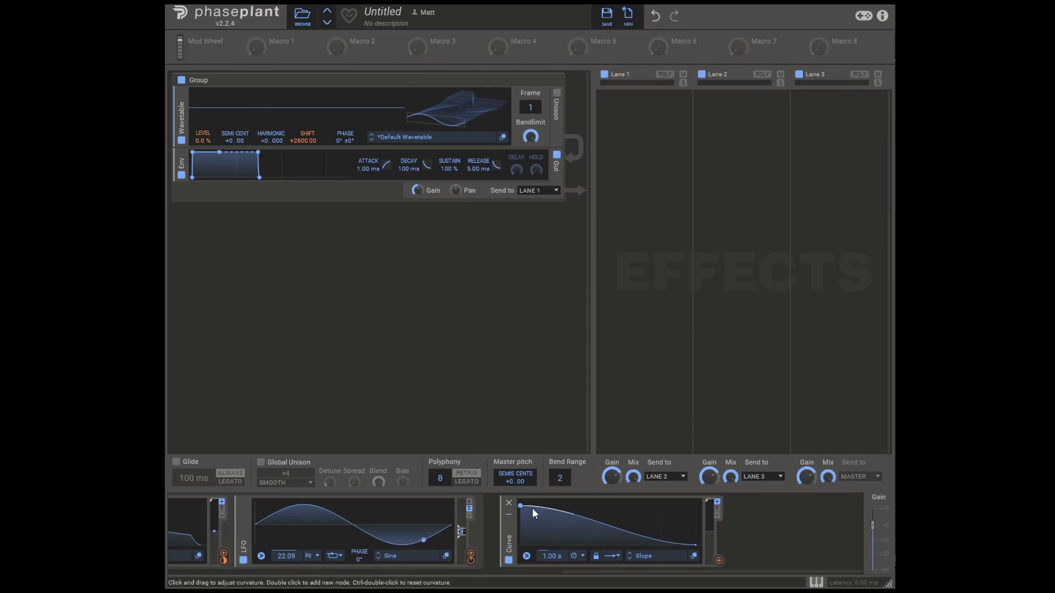
scroll(744, 569, "left", 3)
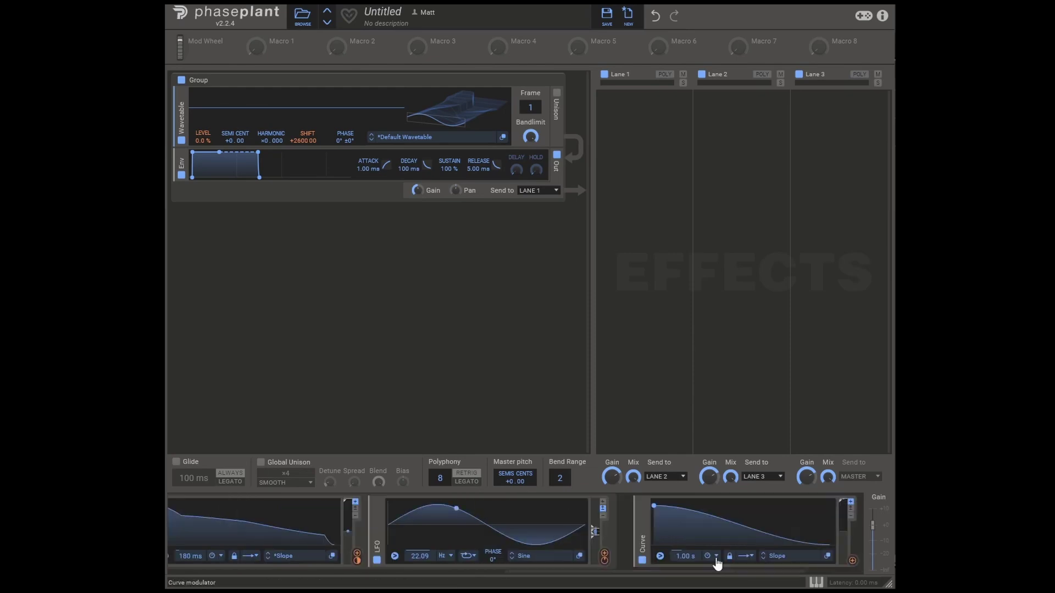
double_click(678, 508)
left_click_drag(681, 507, 661, 549)
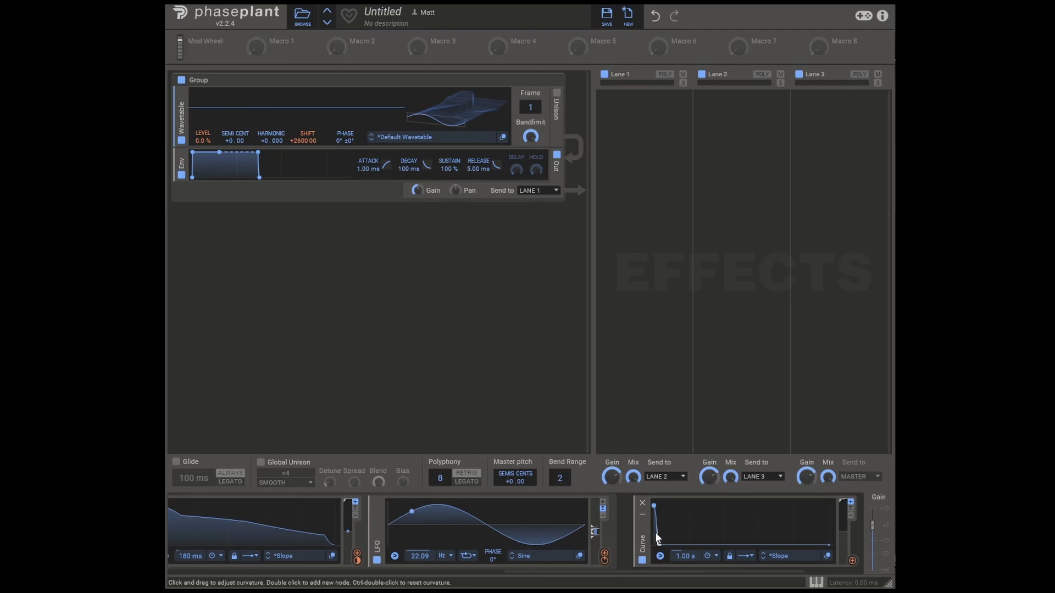
Route the spike-shaped curve to the Trigger of both the pitch and level curves in Note 1.
scroll(676, 538, "right", 2)
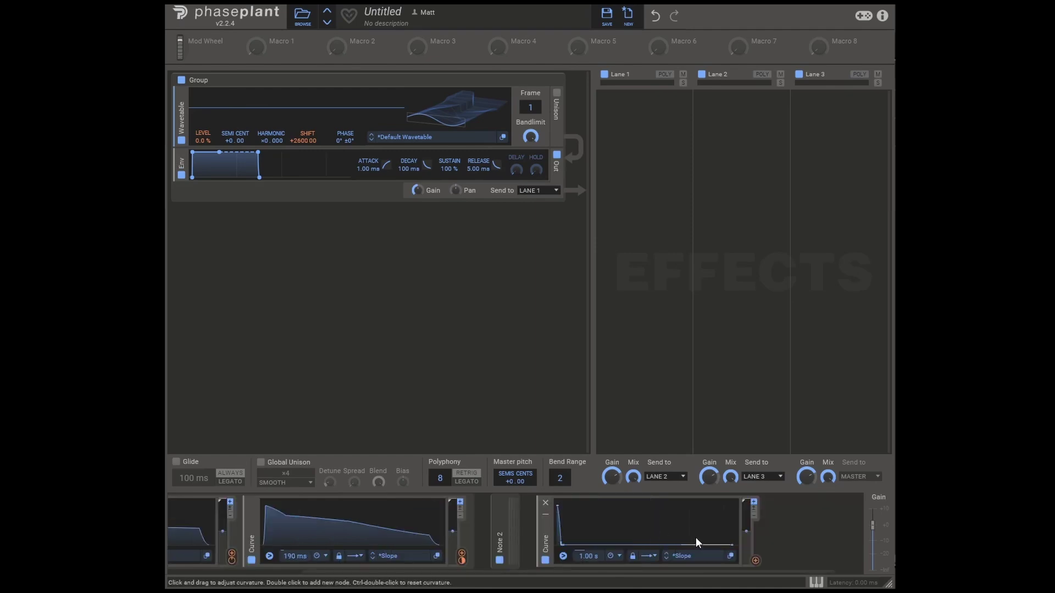
left_click(756, 561)
scroll(404, 529, "left", 4)
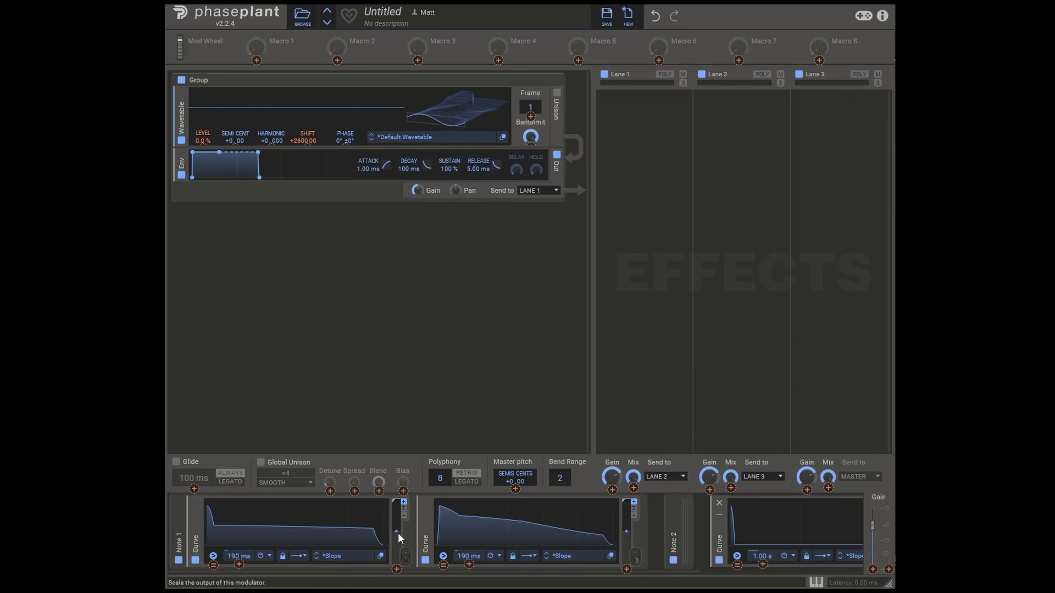
left_click(213, 566)
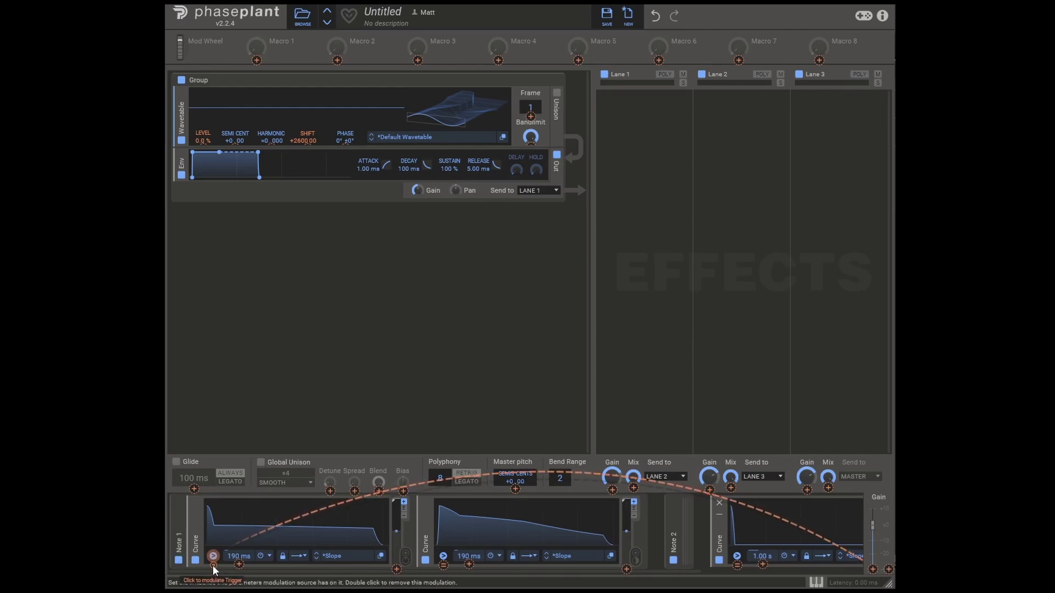
left_click(442, 566)
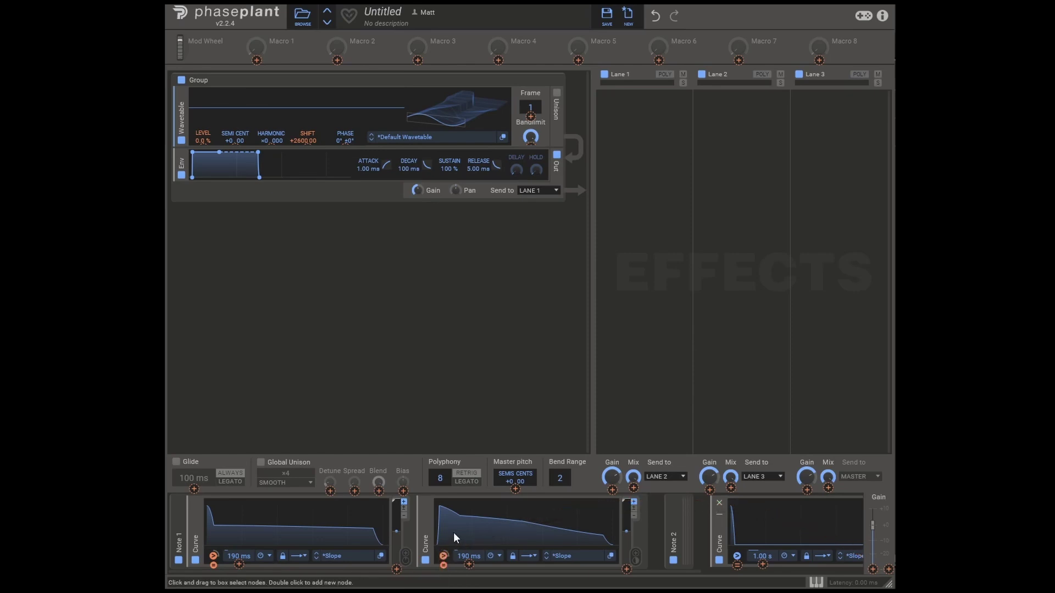
Set the loop mode of the spike-shaped trigger curve to Sustain.
left_click(703, 533)
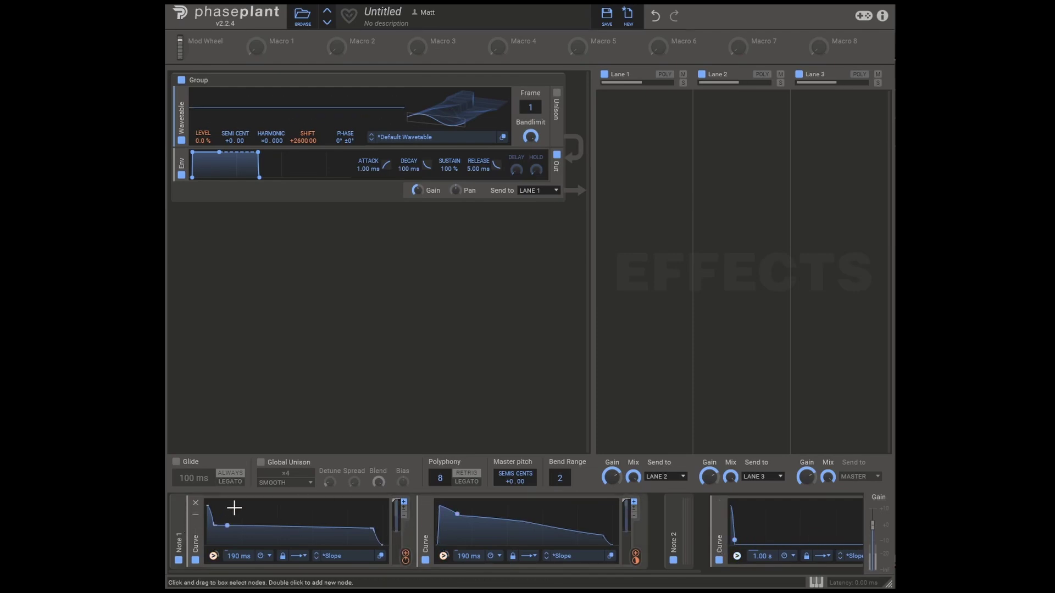
scroll(537, 555, "right", 3)
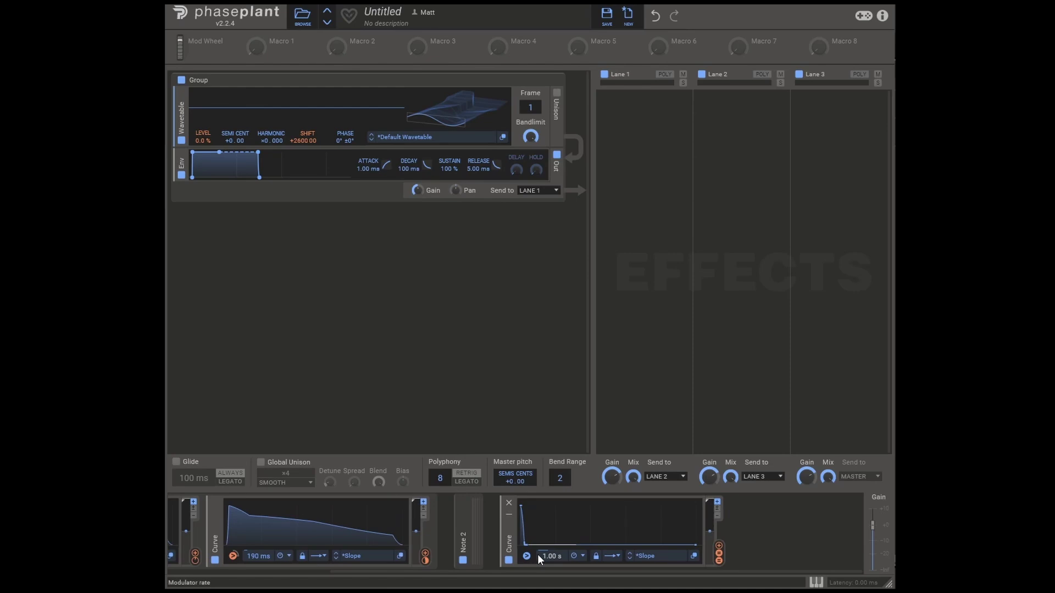
left_click(612, 556)
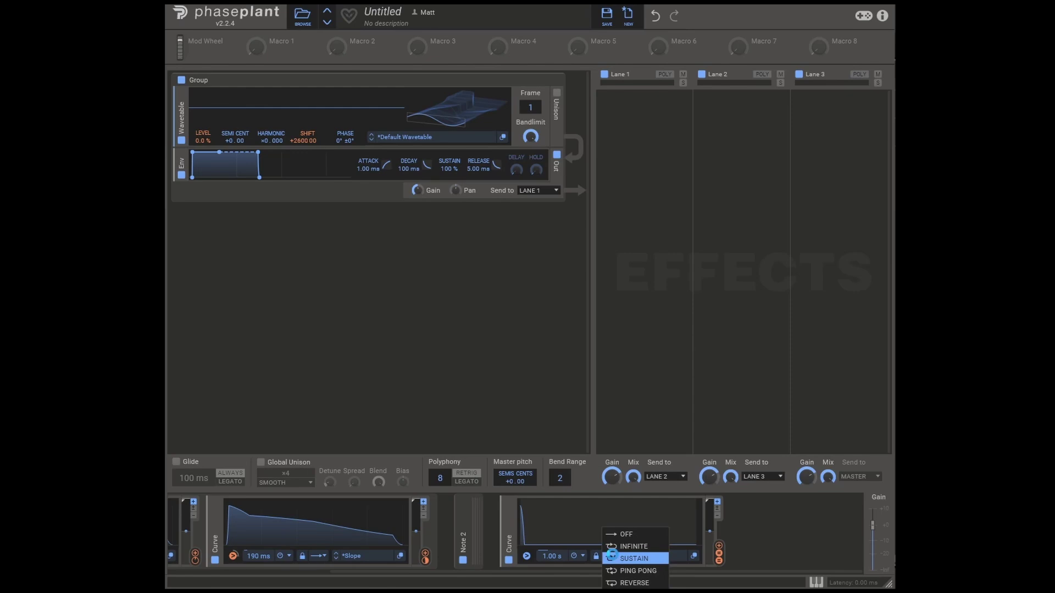
left_click(633, 558)
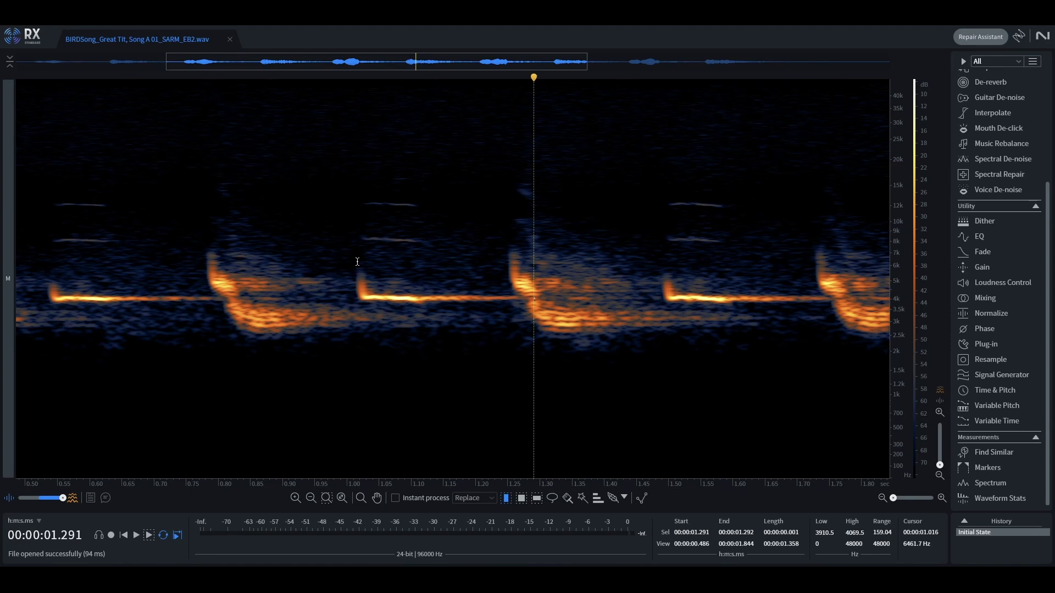
Measure one full two-note cycle on the great tit spectrogram in RX and set the looping trigger curve's rate to 480 ms.
left_click(339, 275)
left_click_drag(356, 278, 663, 306)
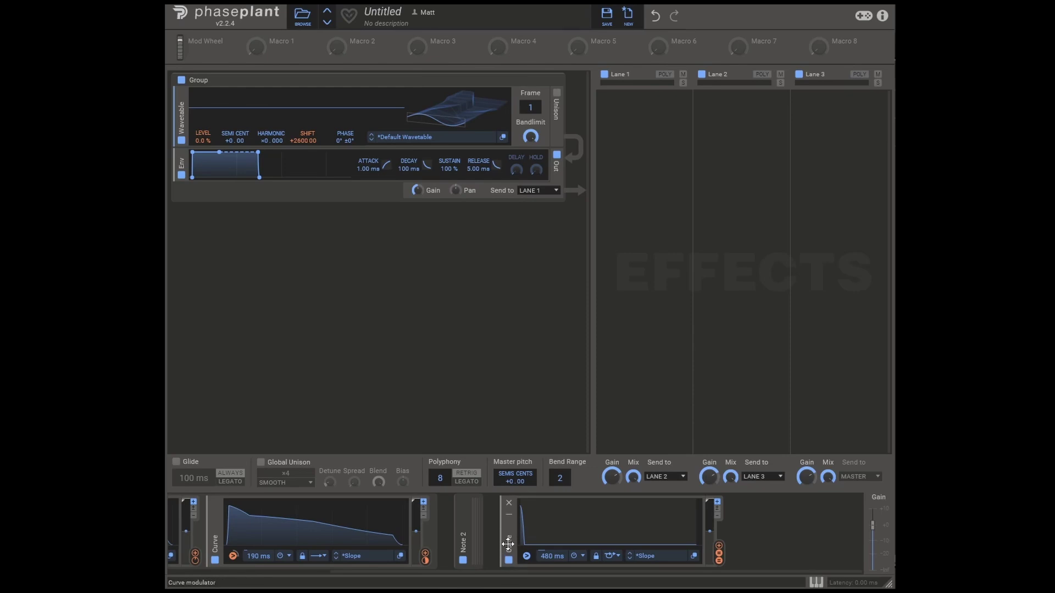
Duplicate the looping trigger curve and move the copy's spike to about 235 ms, with zero level before and after it.
left_click_drag(509, 544, 737, 544)
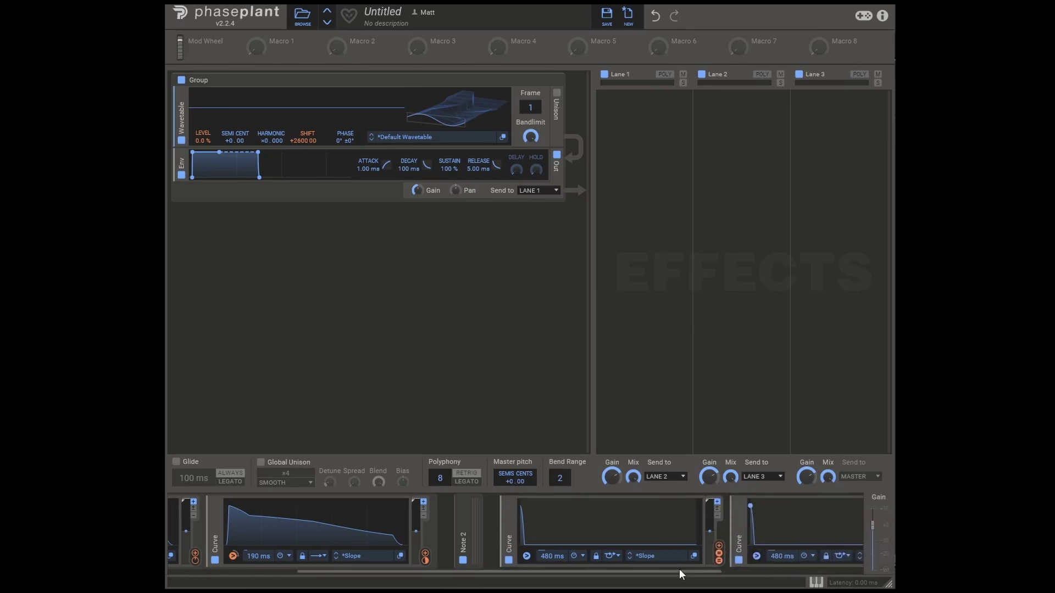
left_click_drag(680, 572, 803, 572)
left_click(724, 556)
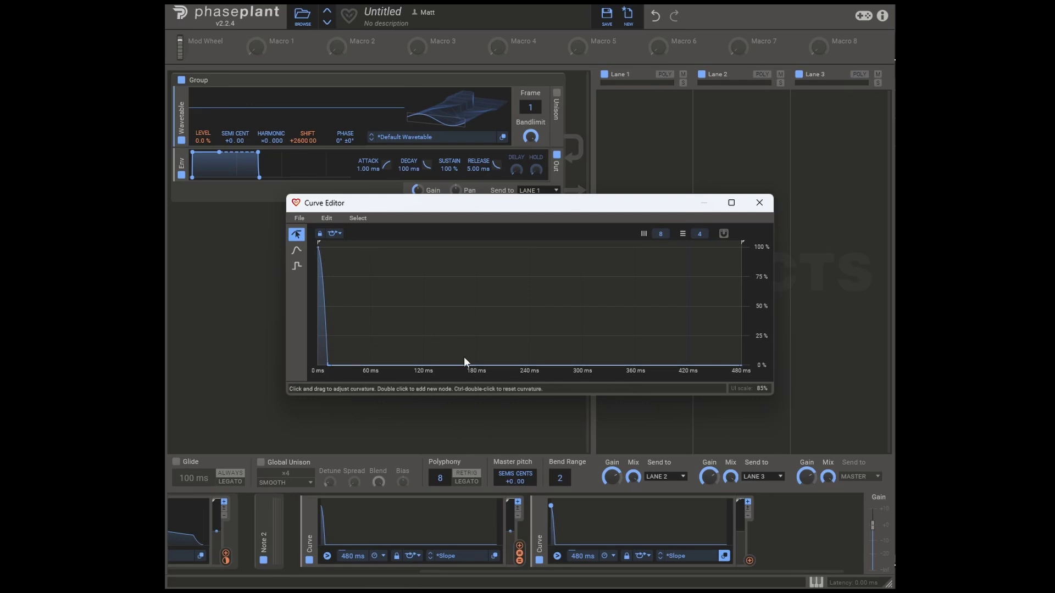
left_click_drag(354, 368, 515, 360)
left_click_drag(337, 248, 523, 241)
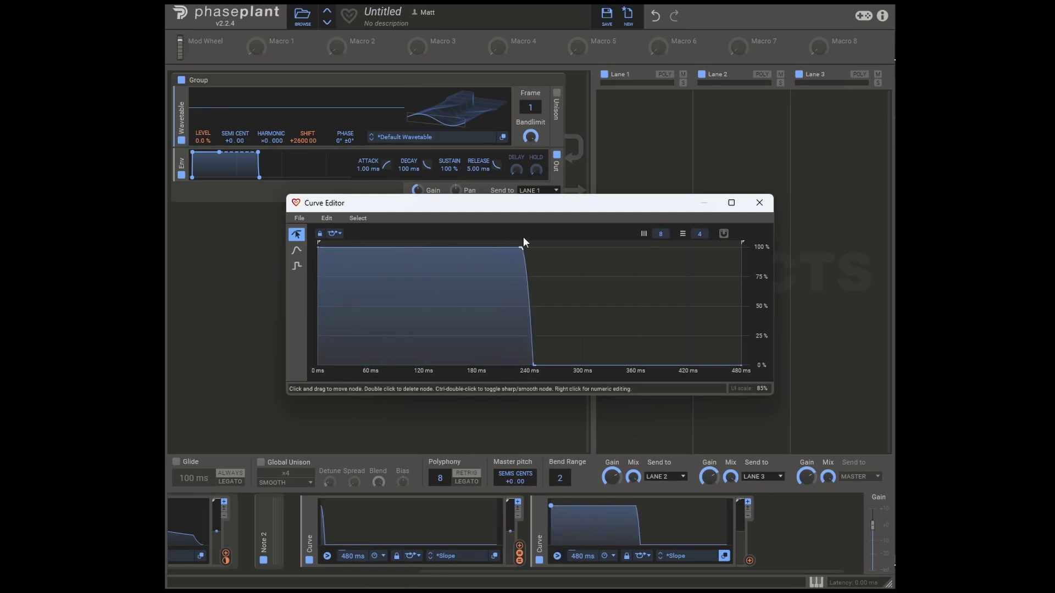
left_click_drag(316, 248, 526, 375)
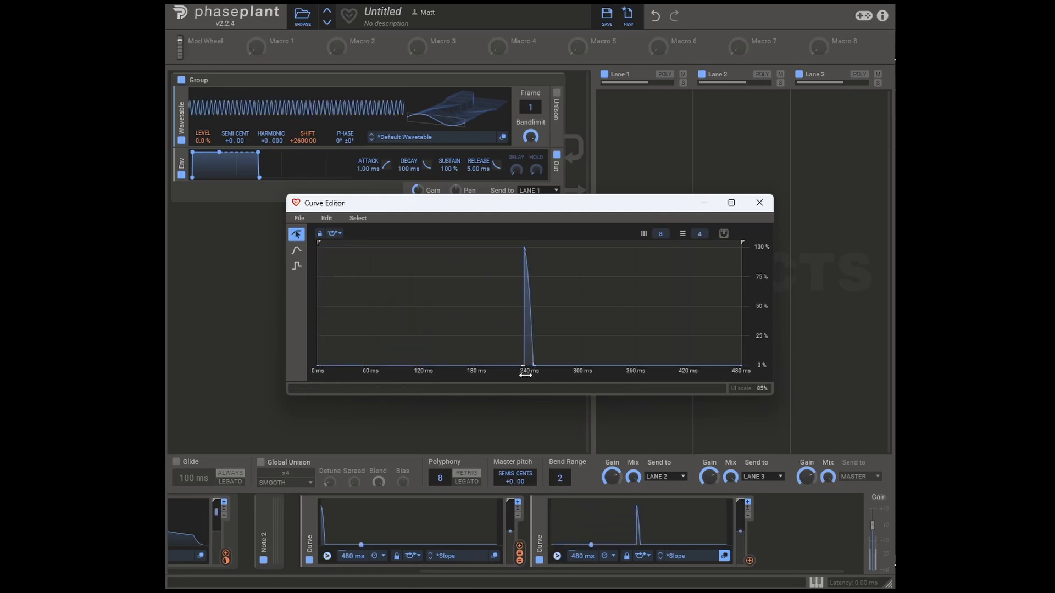
left_click(759, 204)
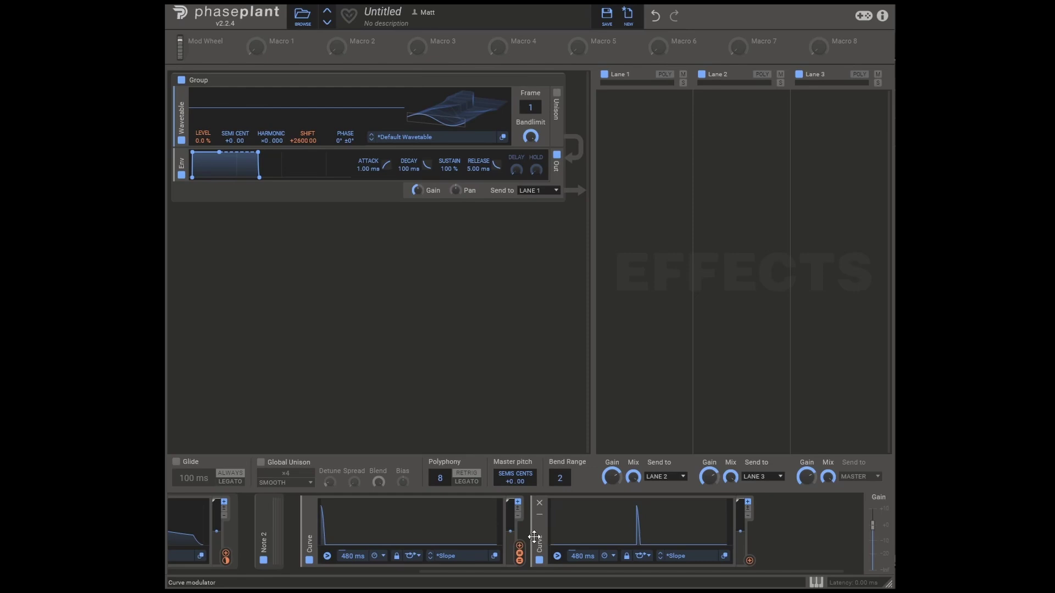
Route the duplicated mid-cycle spike curve to the Trigger of both the pitch and level curves in Note 2.
left_click(750, 562)
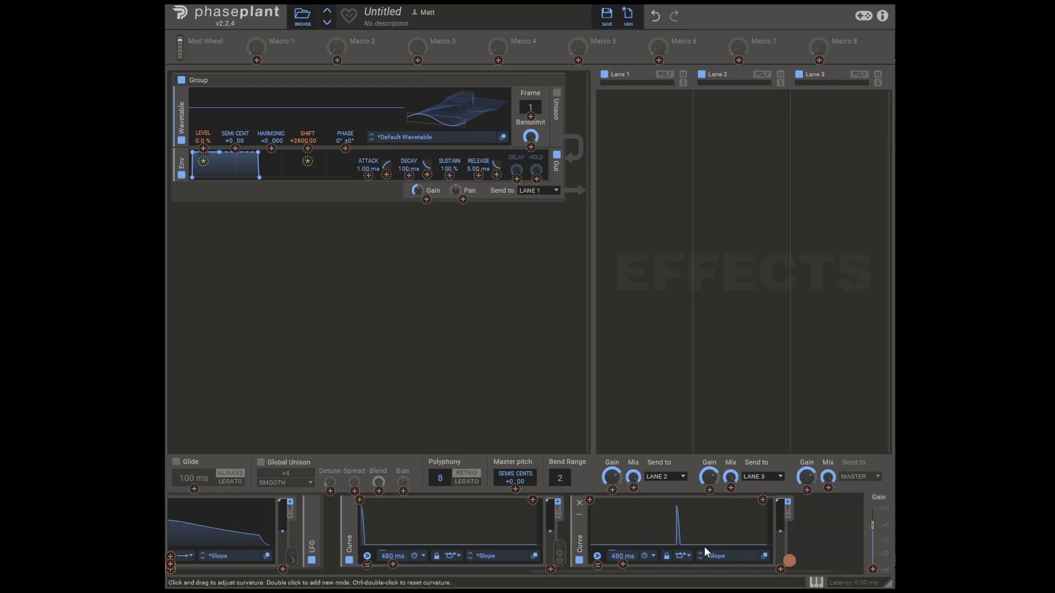
scroll(571, 539, "up", 5)
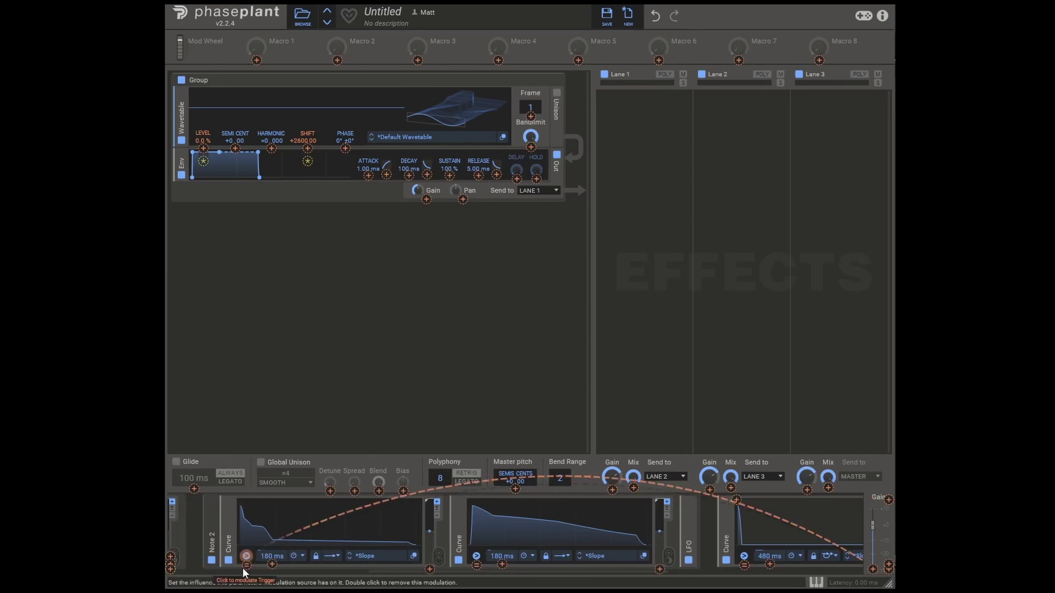
left_click(477, 565)
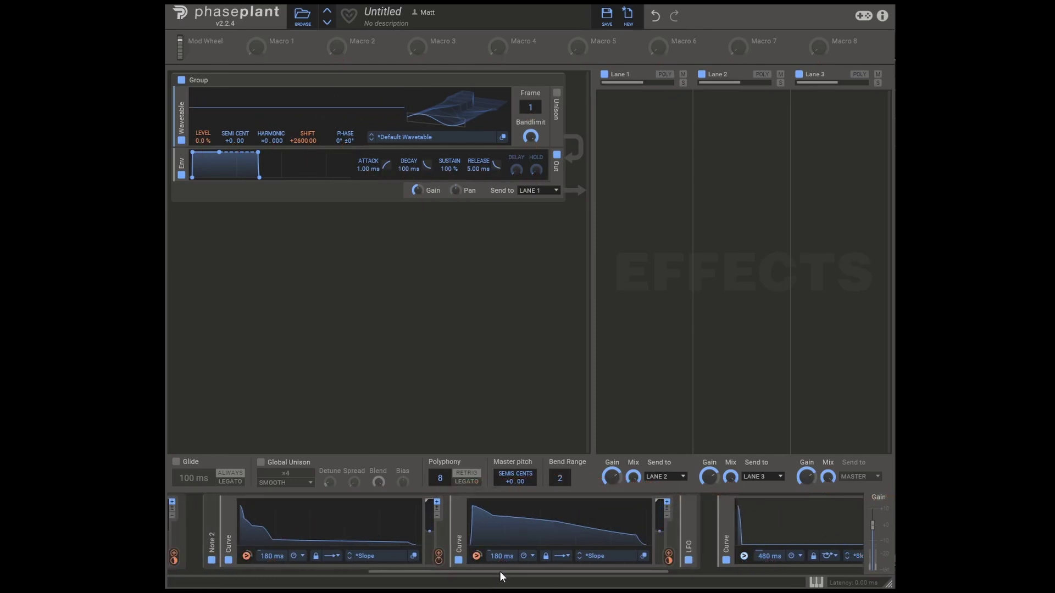
Expand the LFO modulator and route the Note 2 level curve to the LFO's output scale.
scroll(493, 570, "down", 6)
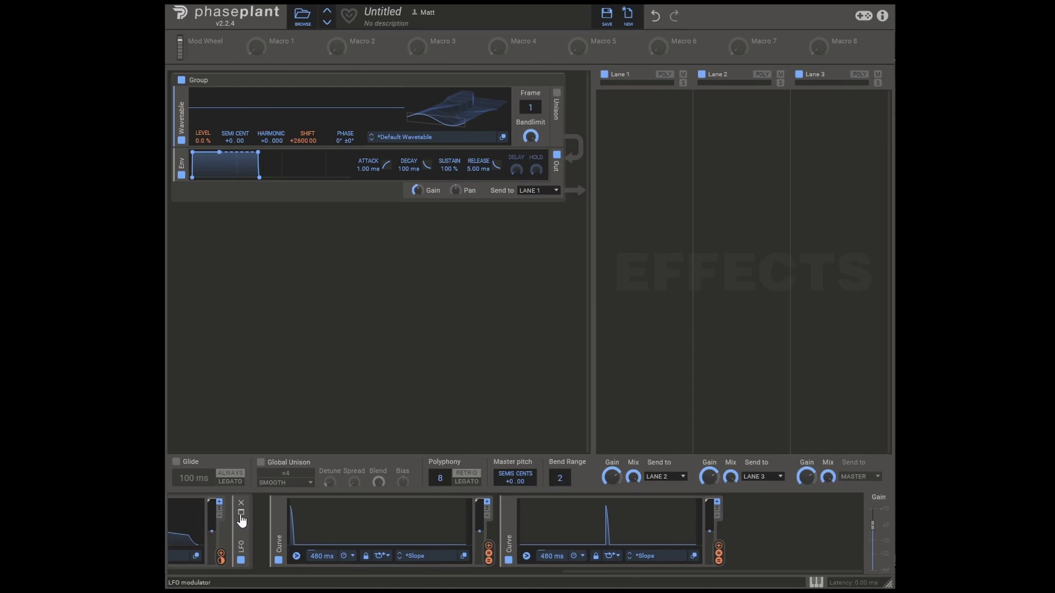
left_click(241, 513)
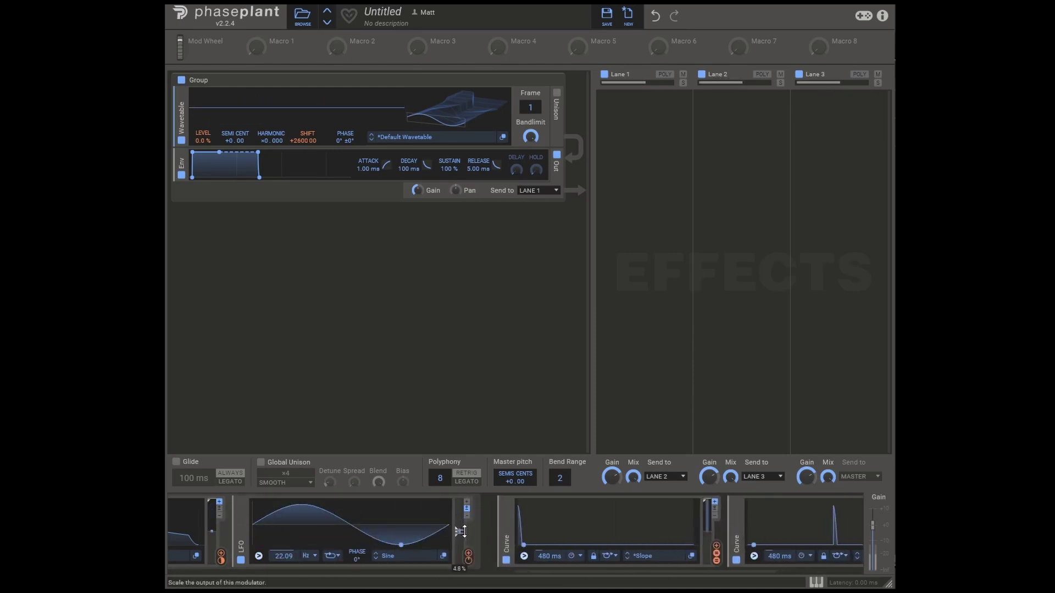
scroll(510, 574, "up", 1)
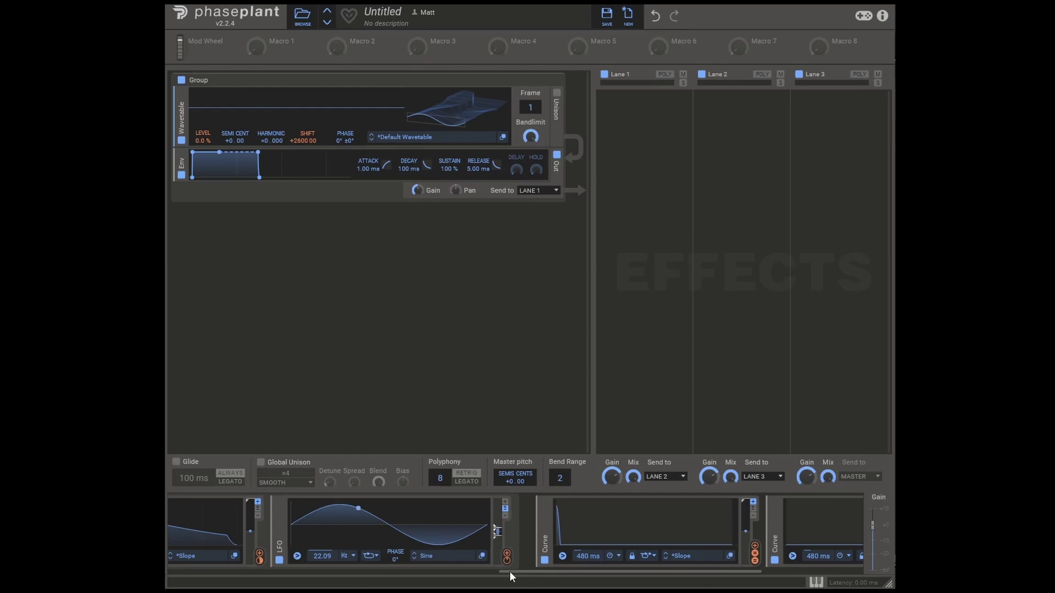
left_click_drag(507, 576, 453, 572)
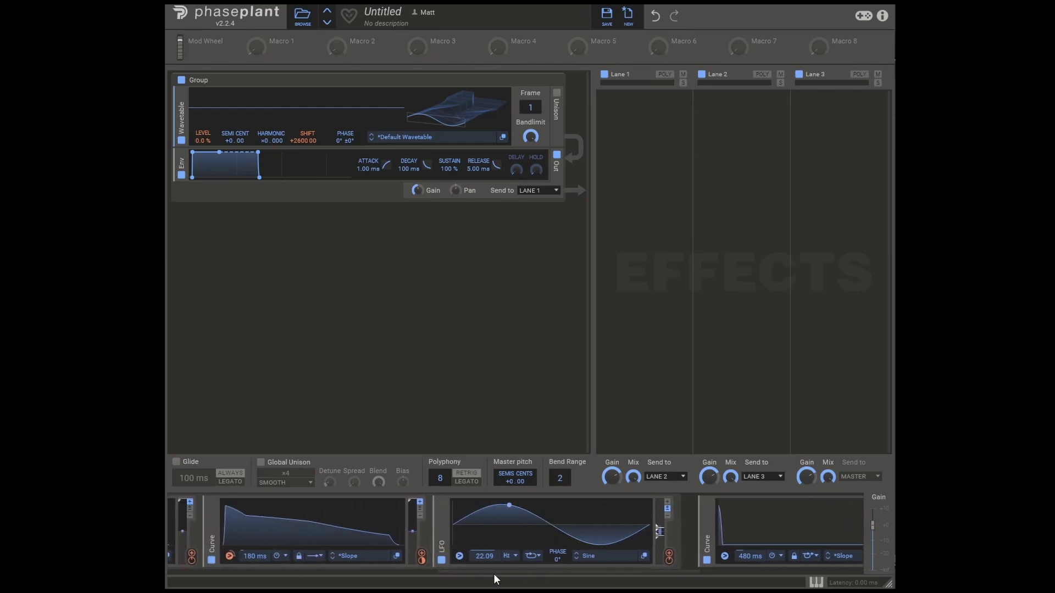
left_click_drag(493, 574, 434, 569)
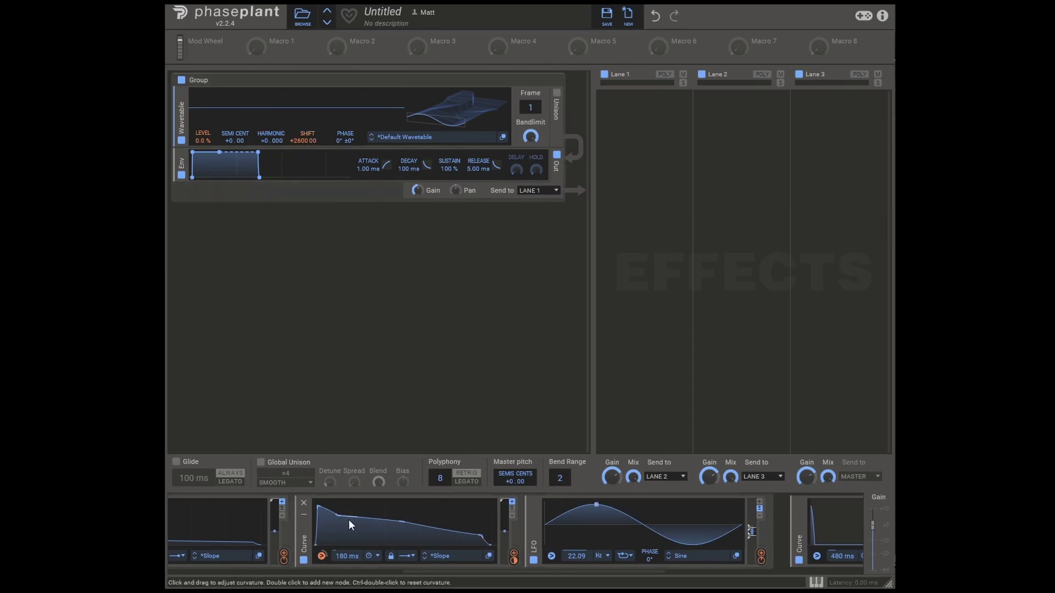
left_click_drag(513, 556, 751, 569)
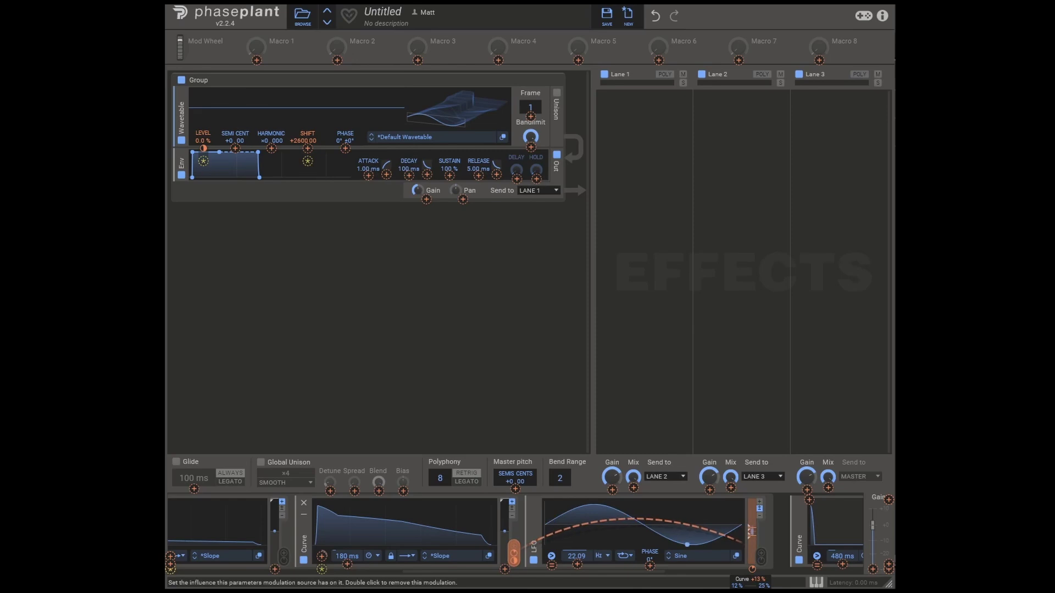
double_click(751, 569)
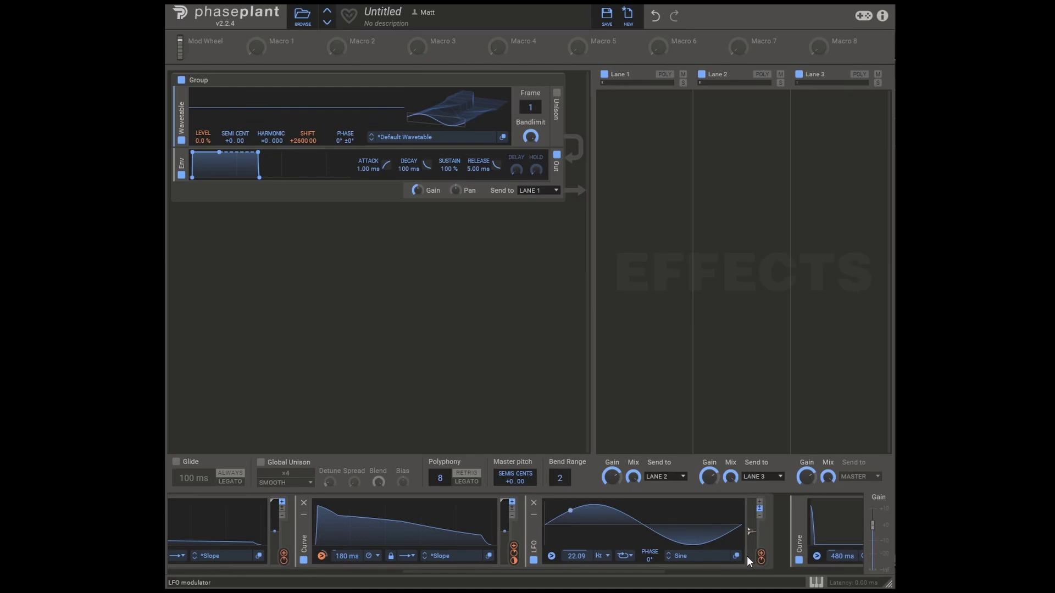
Fine-tune the LFO's influence on the wavetable frequency shift and the Note 2 level curve's influence on the LFO output.
mouse_move(760, 561)
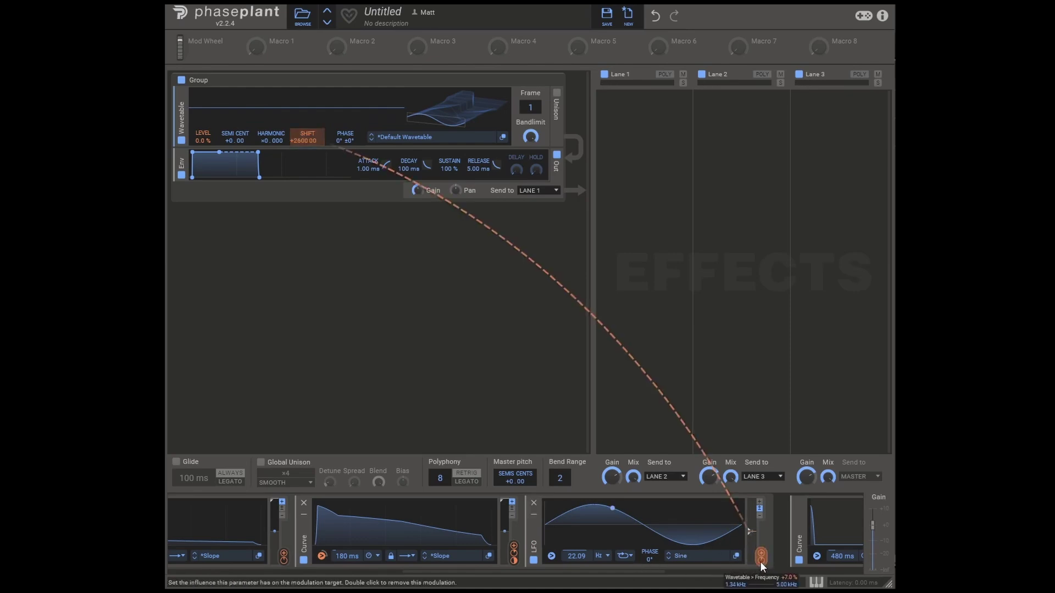
left_click_drag(759, 561, 760, 566)
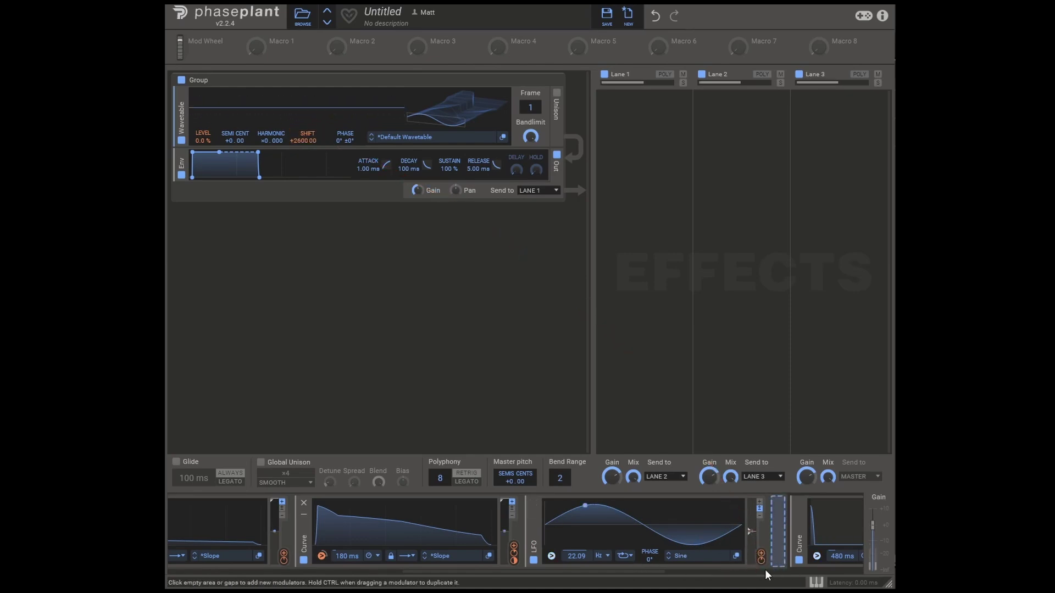
left_click_drag(754, 568, 754, 561)
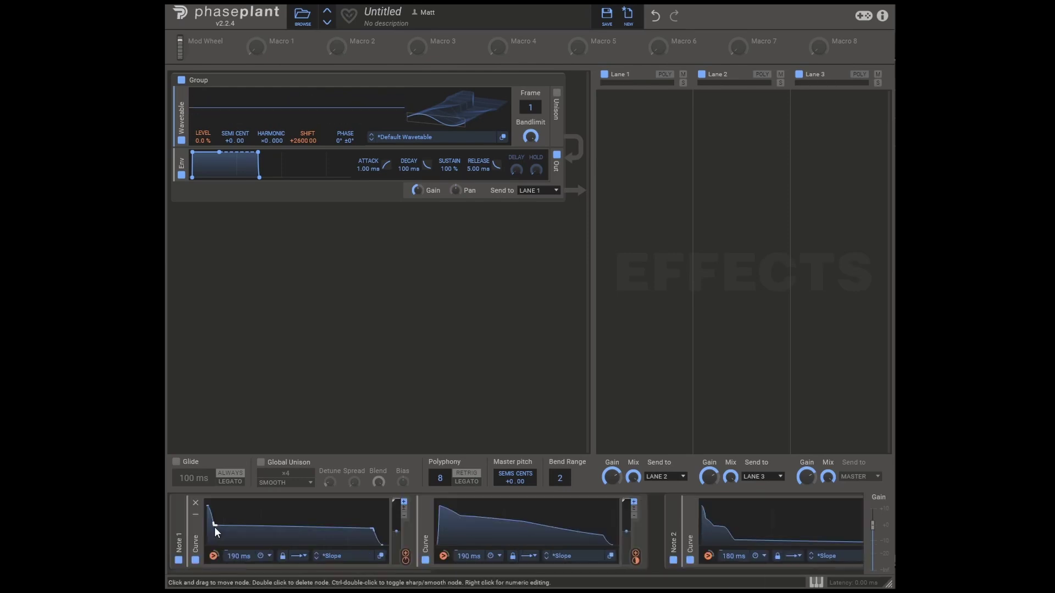
Raise the plateau of the Note 1 pitch curve and reshape both notes' level curves to drop early into a low tail.
left_click_drag(214, 527, 214, 517)
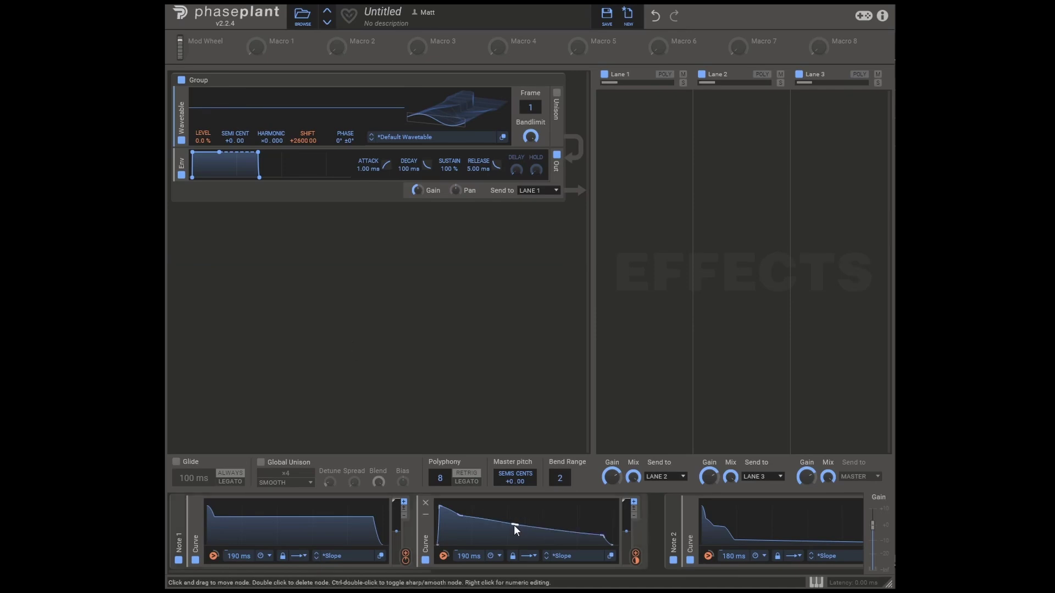
left_click_drag(513, 525, 476, 533)
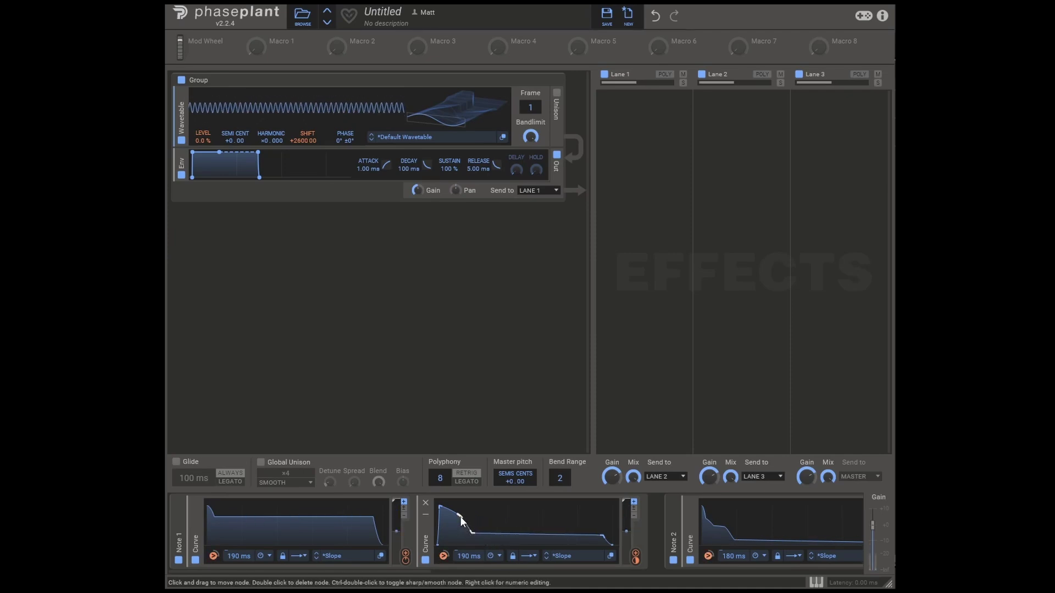
scroll(582, 522, "right", 5)
left_click_drag(583, 522, 526, 533)
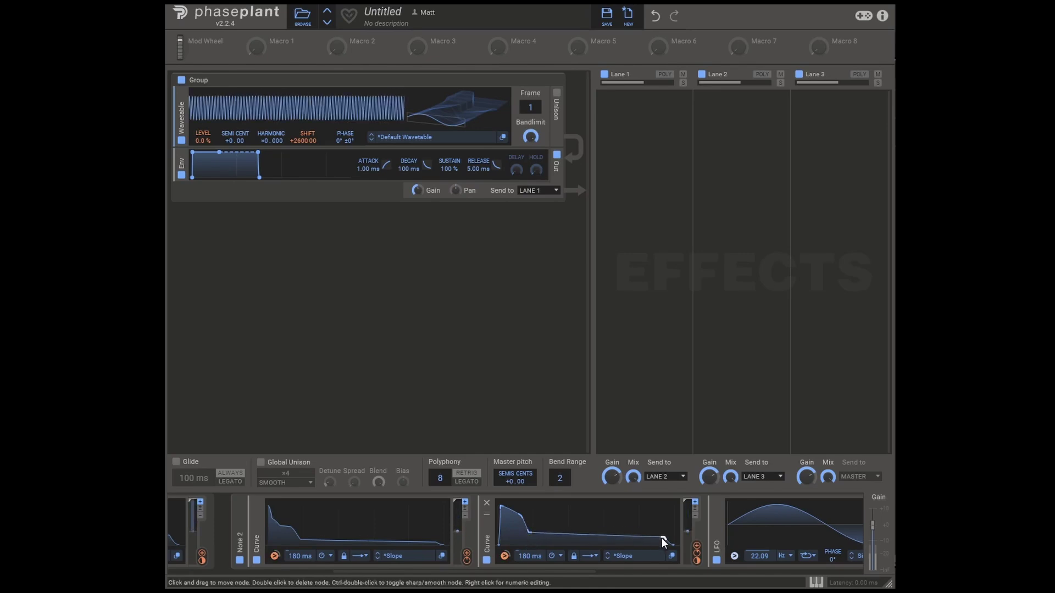
scroll(558, 560, "left", 5)
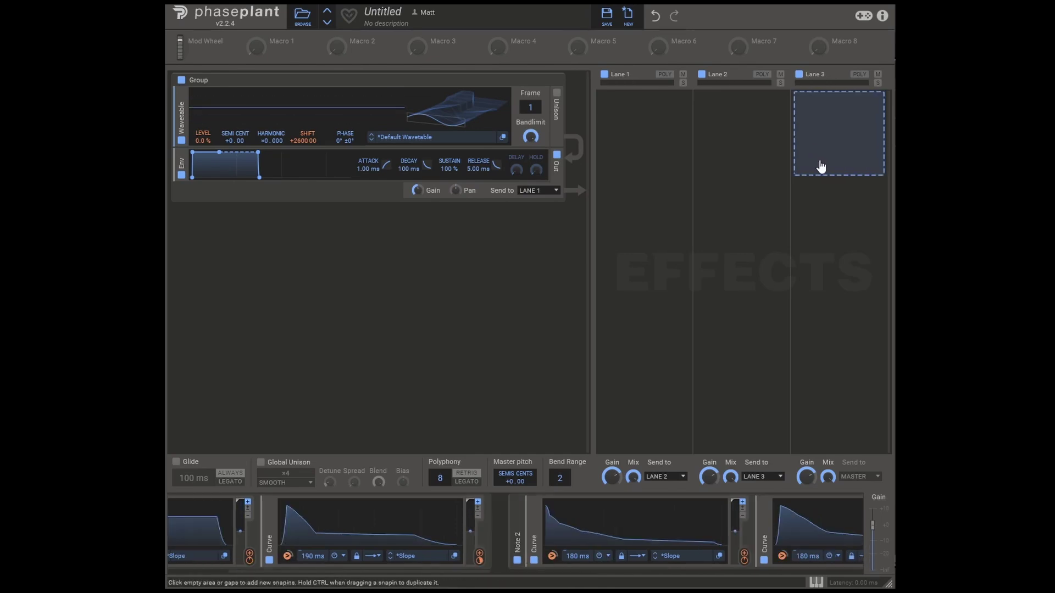
Add a Reverb effect to Lane 3 and reduce its decay and mix.
left_click(821, 166)
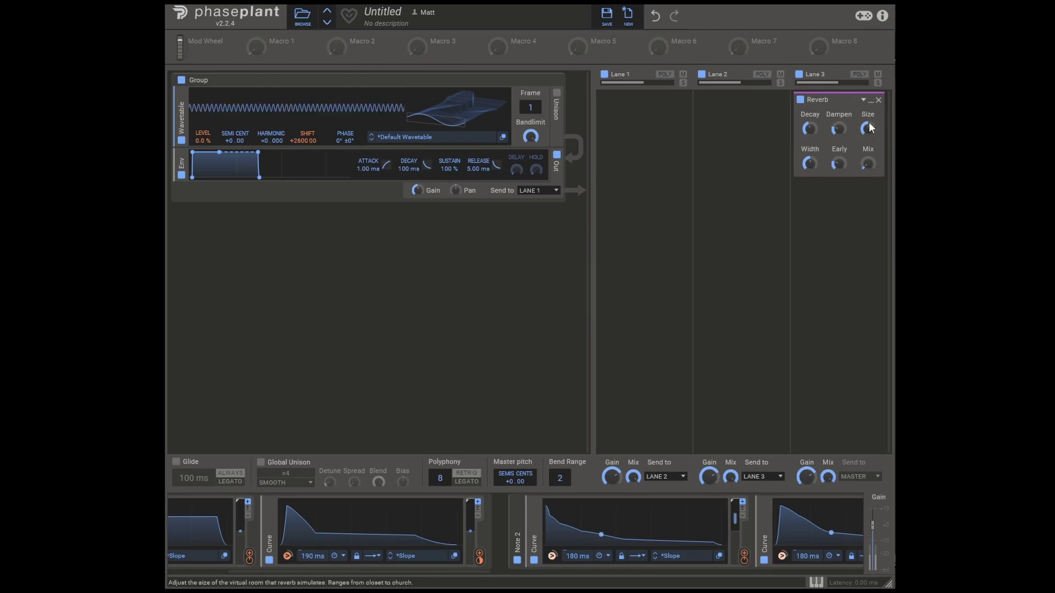
mouse_move(808, 129)
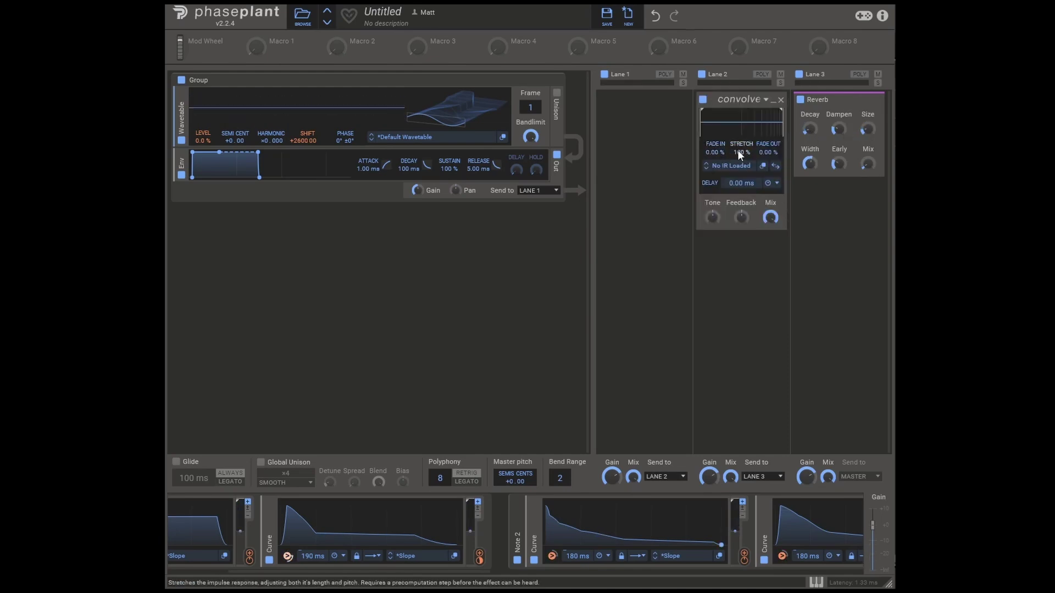
Set up the Lane 2 Convolver with the BIRDSong impulse response, a mix of about 16% and a fade-in of 3.18%.
left_click(703, 100)
left_click(703, 100)
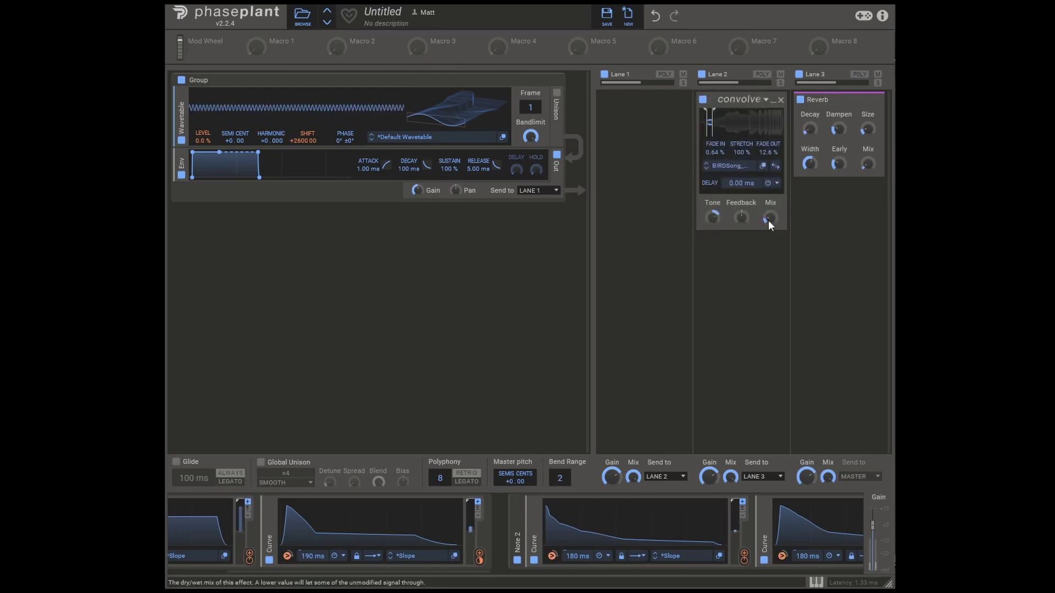
mouse_move(769, 218)
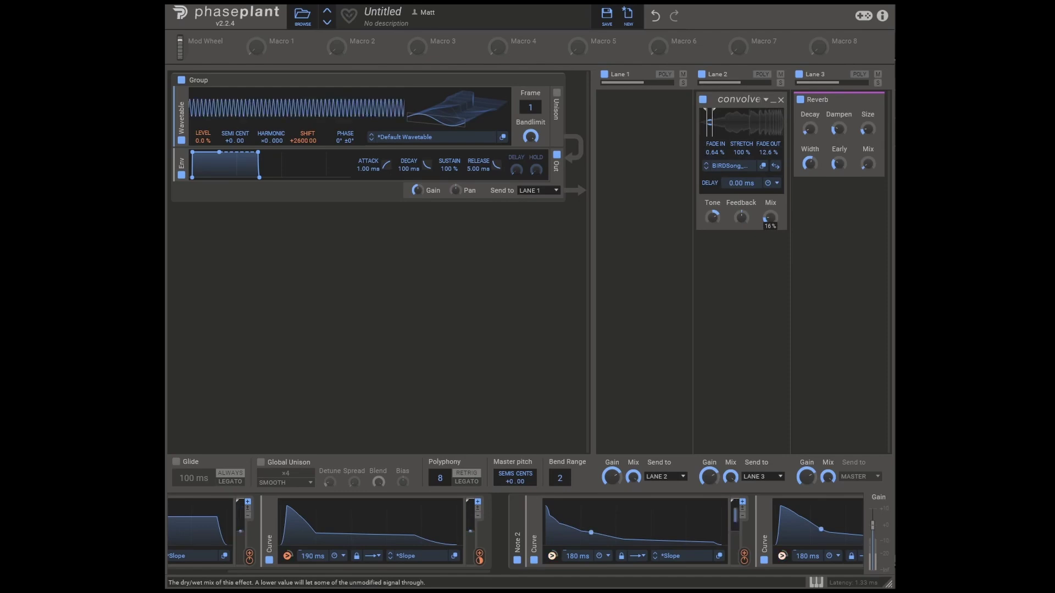
left_click_drag(709, 118, 720, 118)
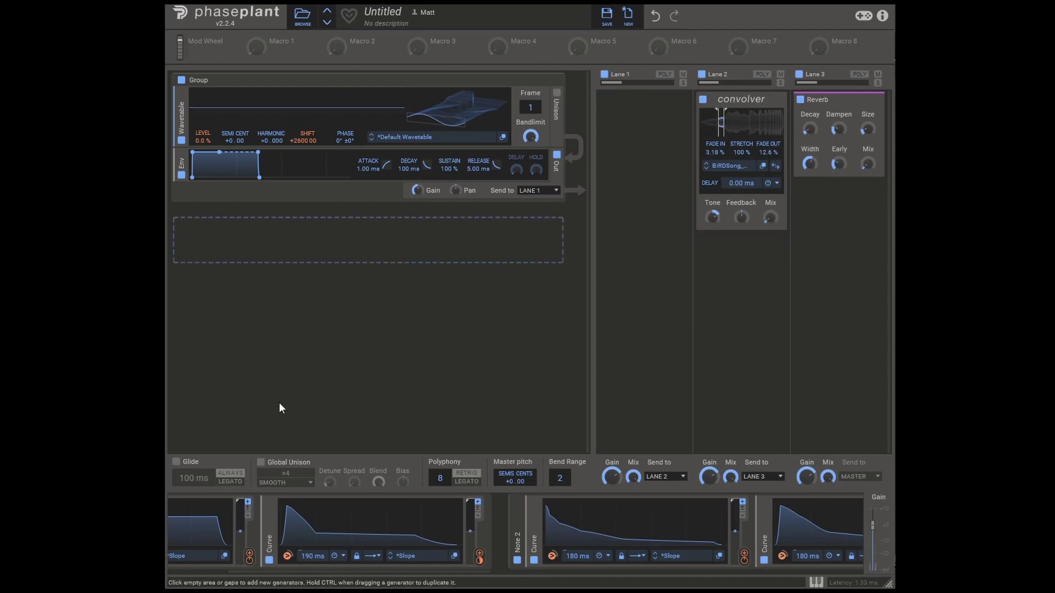
Set the envelope's release to 79.3 ms and the polyphony to 1.
left_click_drag(496, 165, 481, 177)
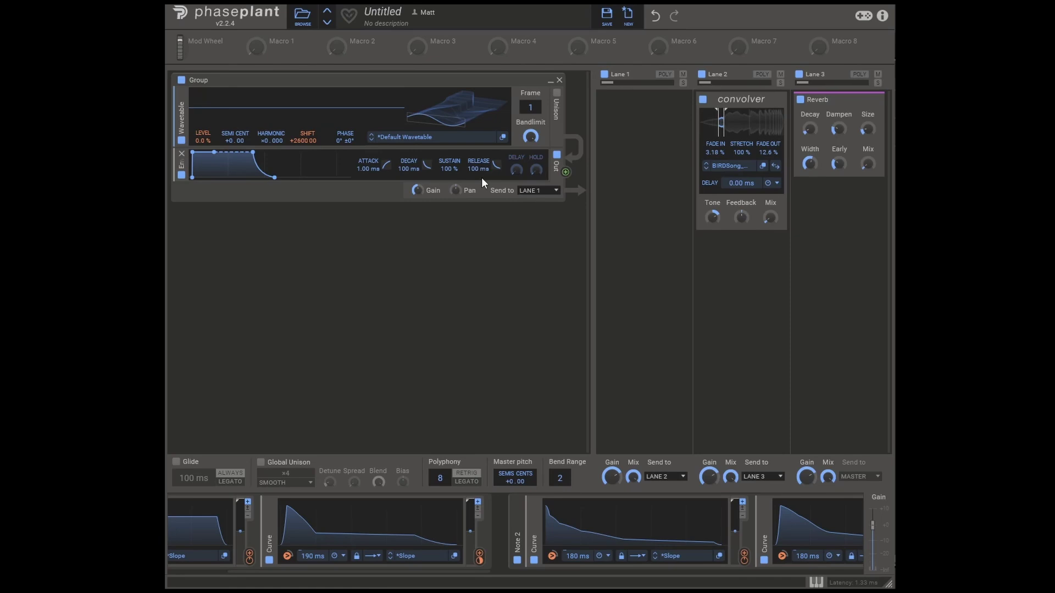
left_click_drag(481, 171, 481, 175)
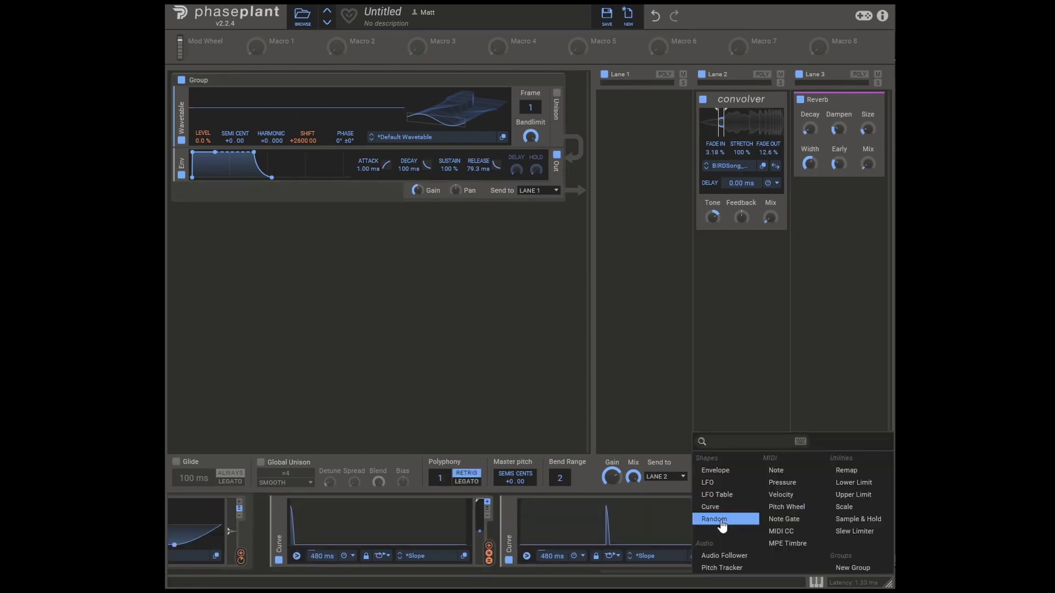
Add a Random modulator after the two spike curves and set its rate to 0 Hz.
left_click(722, 525)
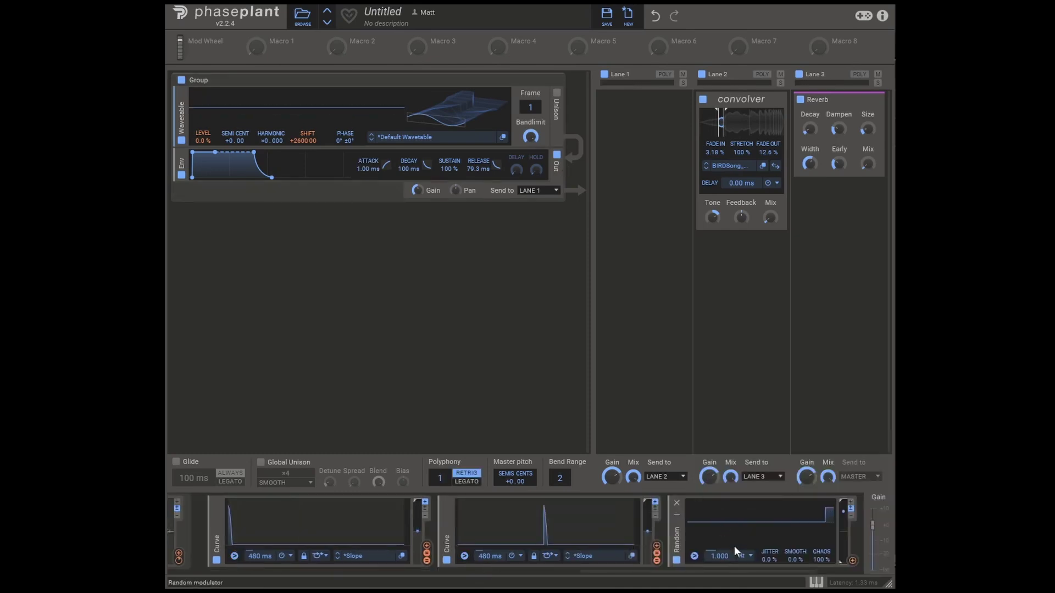
left_click_drag(723, 556, 723, 577)
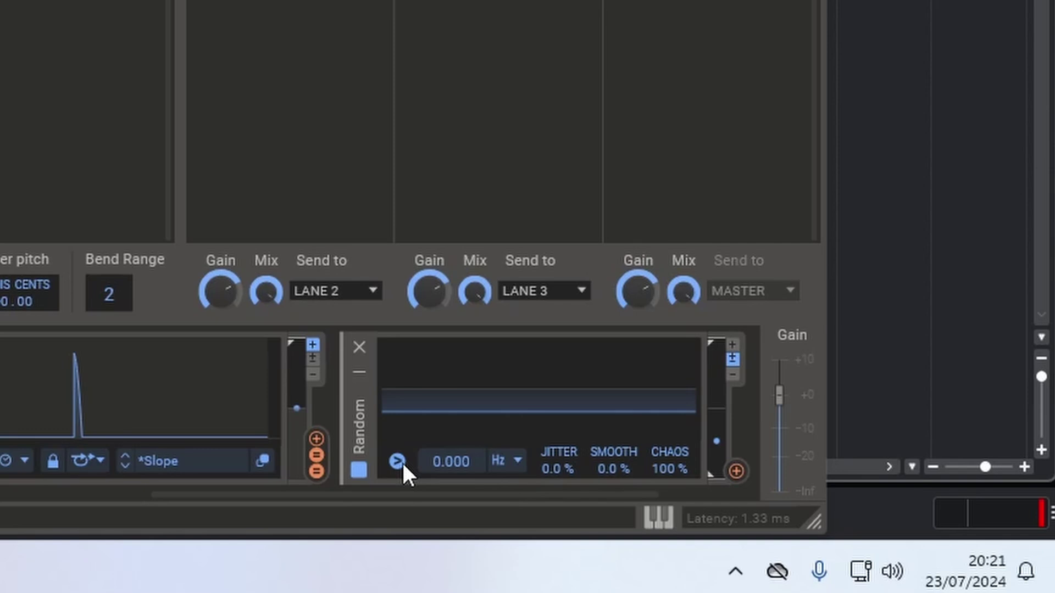
Change the Random modulator's Note Trigger option and route both spike curves to its Trigger.
left_click(398, 462)
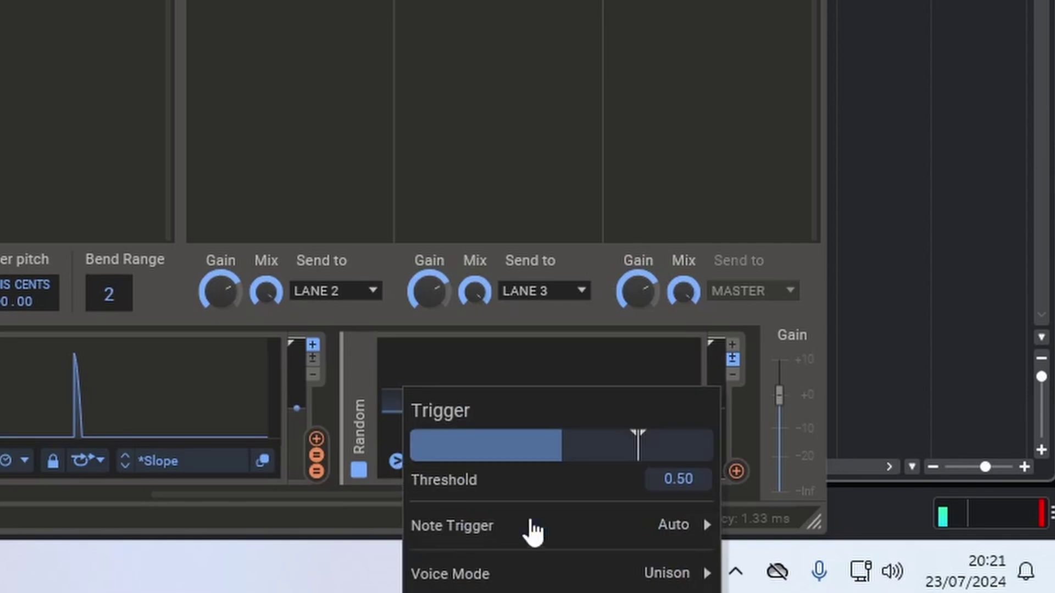
mouse_move(549, 525)
left_click(701, 528)
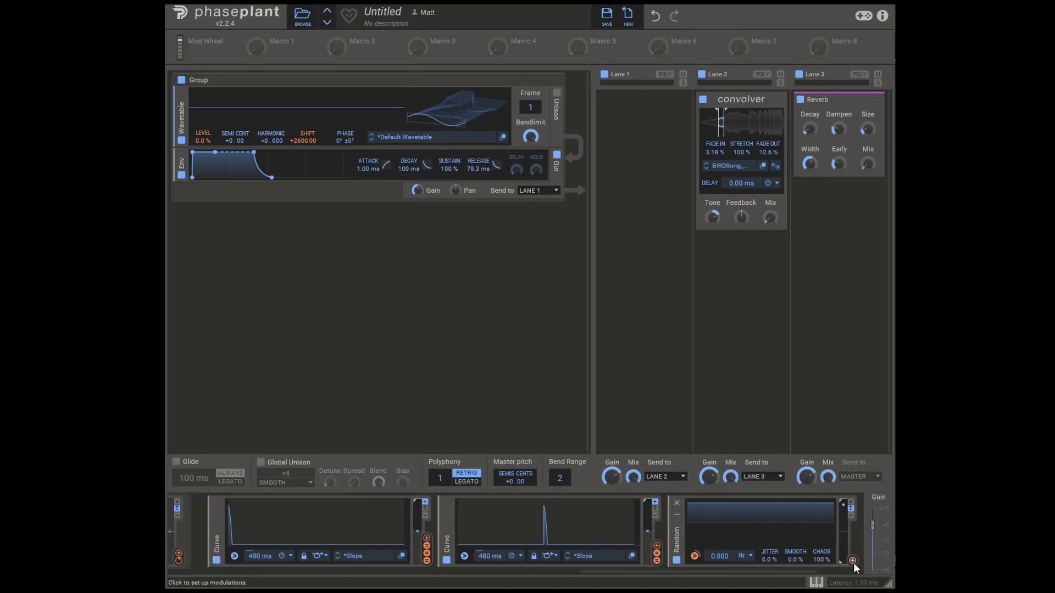
Connect the Random modulator's output as a modulation source and lower its output scale to about 28%.
left_click_drag(852, 560, 425, 316)
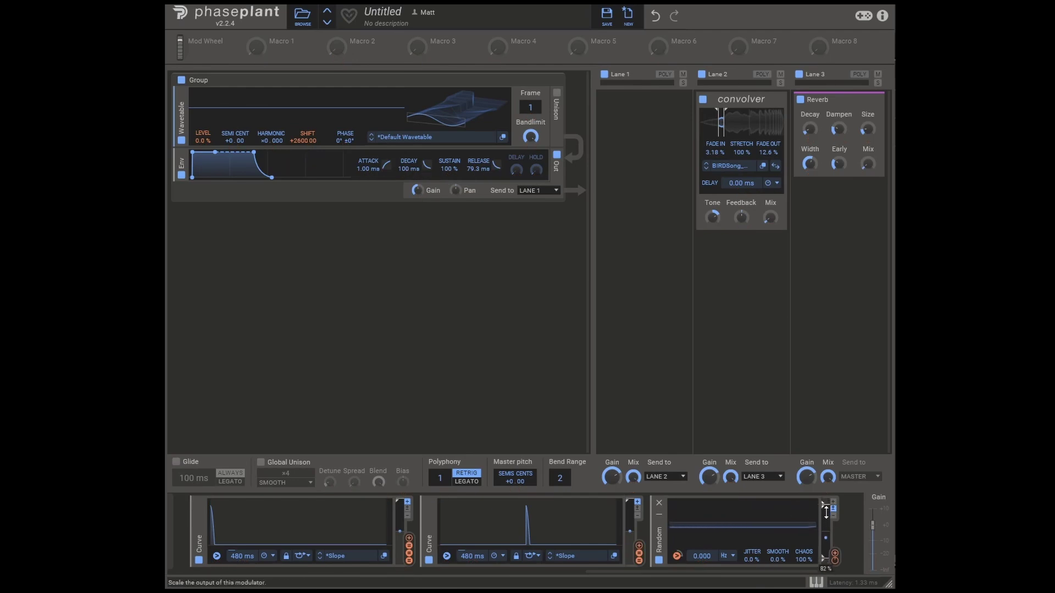
left_click_drag(826, 512, 829, 528)
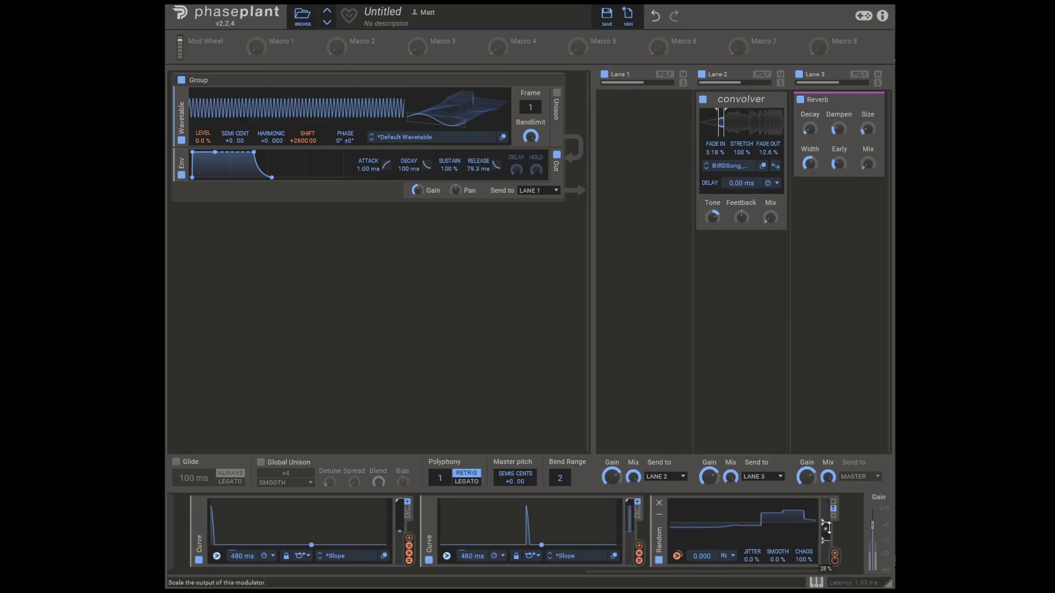